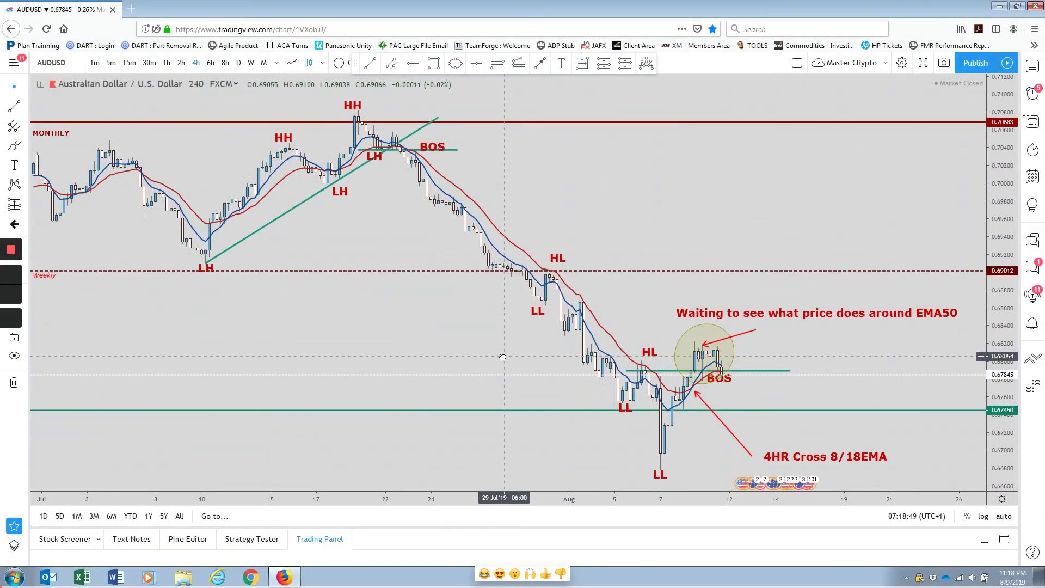
- Draw a long red arrow from about 0.69626 at 9 August back to about 0.67558 at 3 July, below the price action
scroll(502, 356, up, 1)
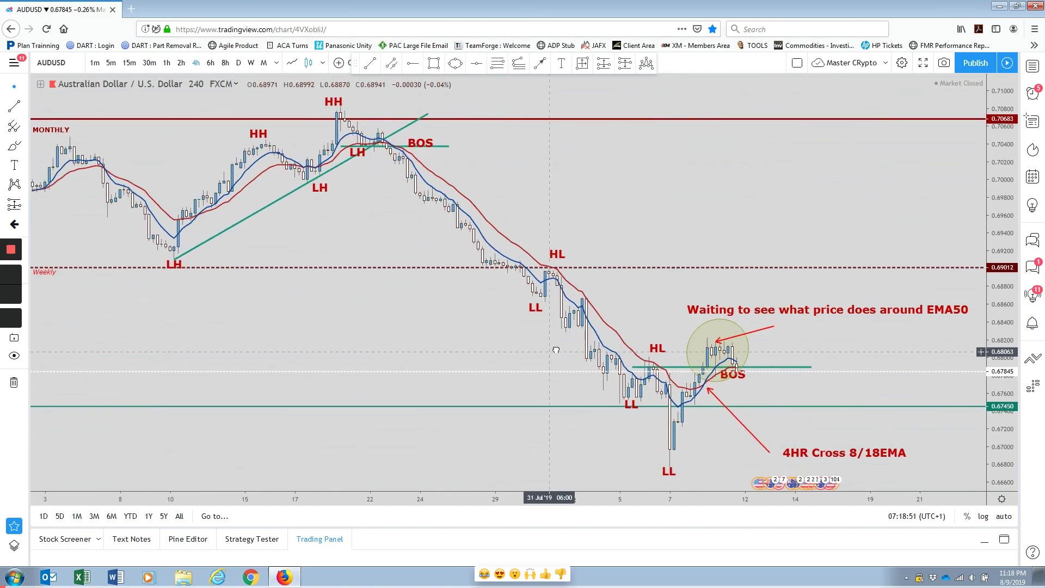
scroll(561, 345, up, 1)
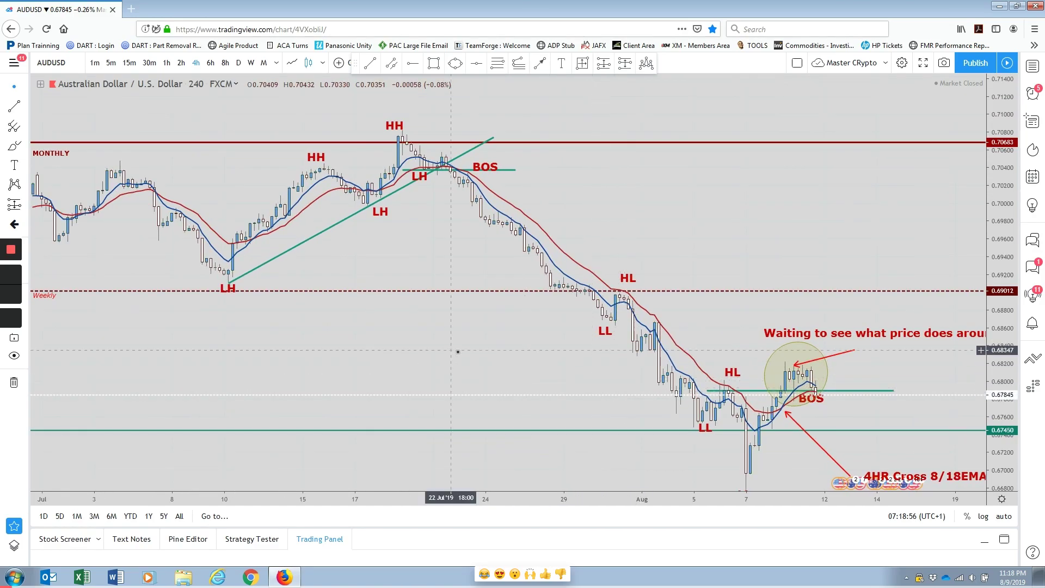
drag(451, 228, 486, 233)
click(541, 65)
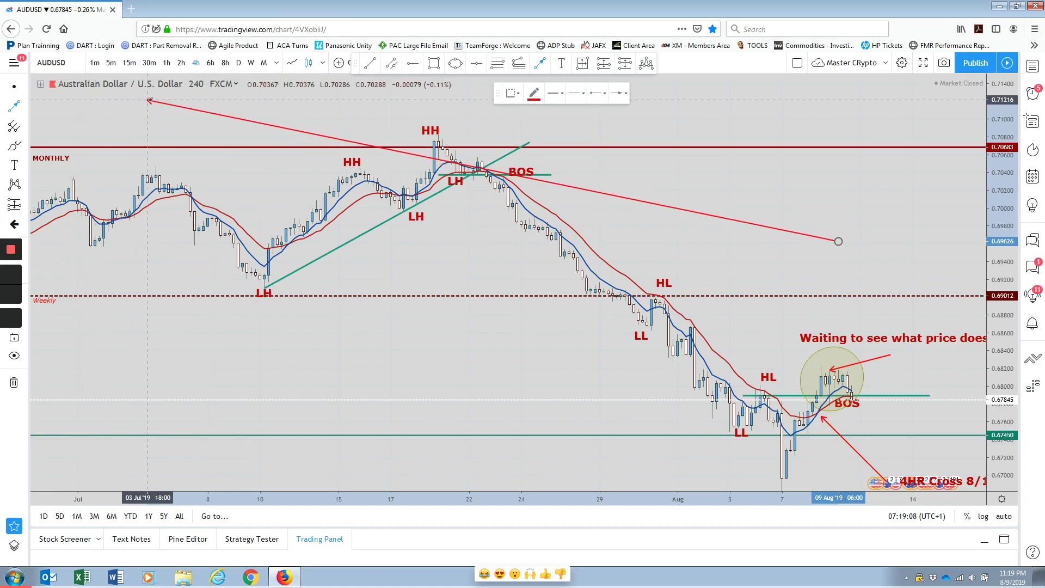
drag(130, 98, 186, 97)
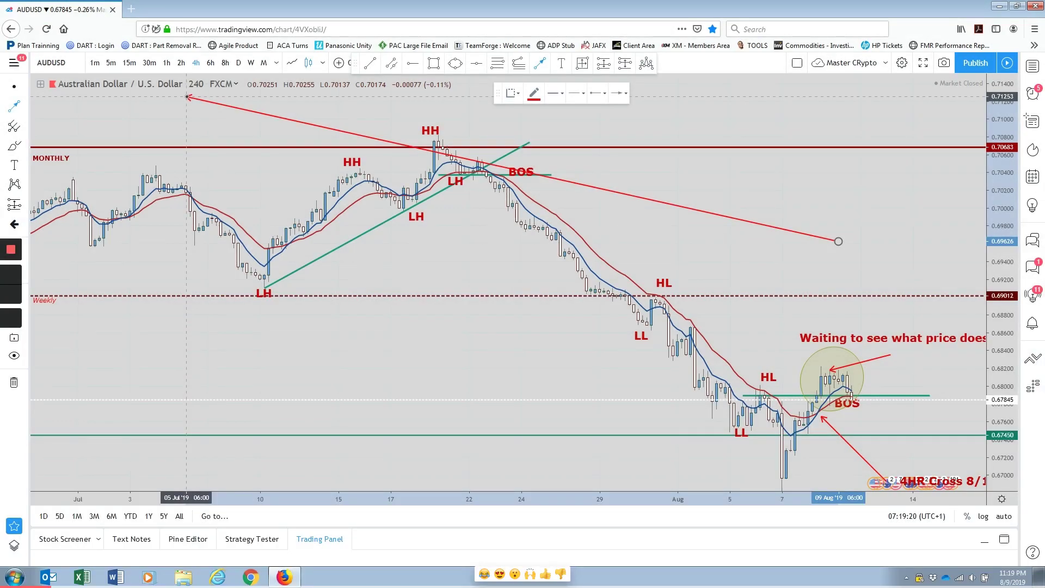
mouse_move(187, 97)
mouse_down()
mouse_move(60, 90)
mouse_move(174, 98)
mouse_move(119, 97)
mouse_move(179, 92)
mouse_move(198, 69)
mouse_move(210, 142)
mouse_move(303, 138)
mouse_move(33, 148)
mouse_move(65, 145)
mouse_move(84, 325)
mouse_move(42, 294)
mouse_move(57, 289)
mouse_move(121, 460)
mouse_move(147, 436)
mouse_move(116, 427)
mouse_move(117, 440)
mouse_move(145, 415)
mouse_move(87, 425)
mouse_move(123, 436)
mouse_move(93, 454)
mouse_move(109, 436)
mouse_move(93, 438)
mouse_move(84, 406)
mouse_move(131, 444)
mouse_move(103, 449)
mouse_move(112, 423)
mouse_move(157, 440)
mouse_move(144, 450)
mouse_move(130, 424)
mouse_up()
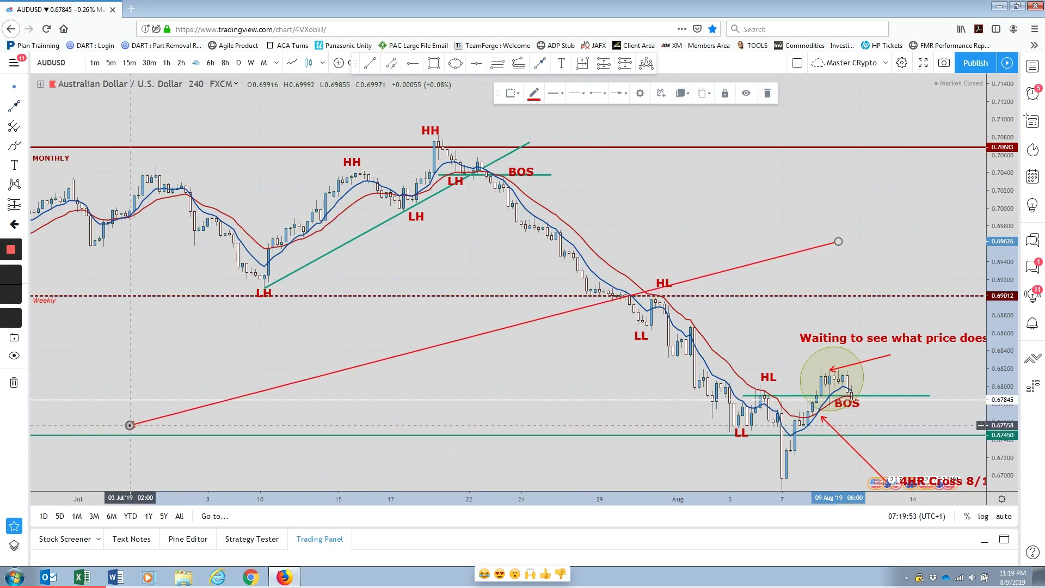
- Examine the older AUDUSD 4-hour price history around the January 2019 low on the green 0.67450 support line
scroll(213, 438, down, 5)
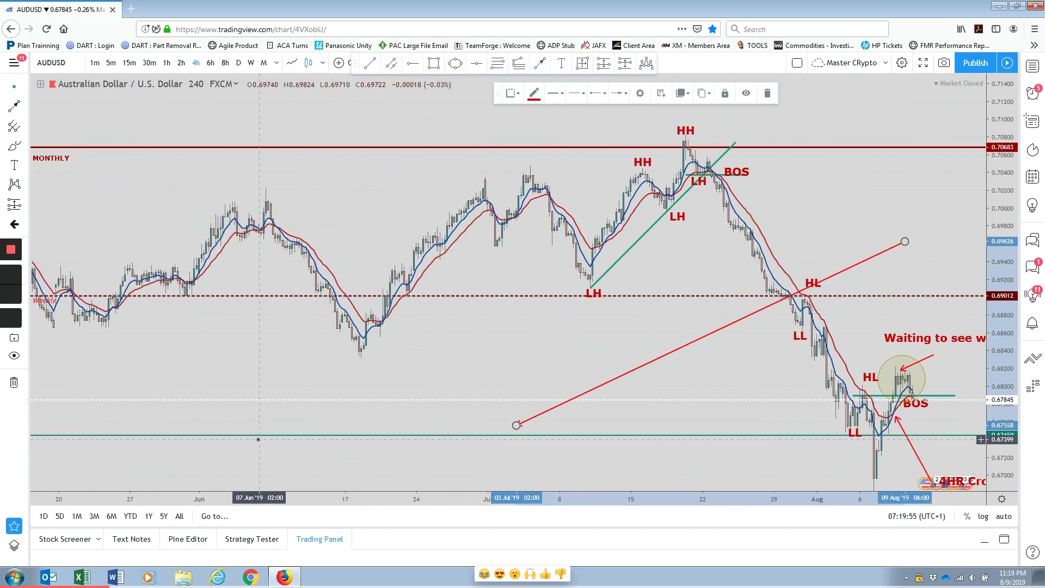
scroll(240, 446, down, 6)
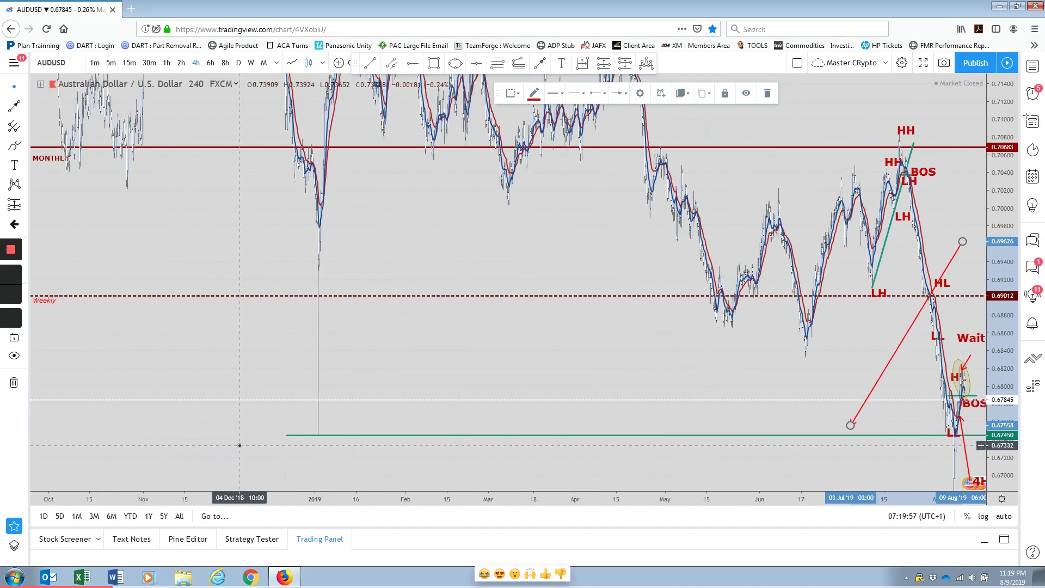
scroll(267, 449, up, 2)
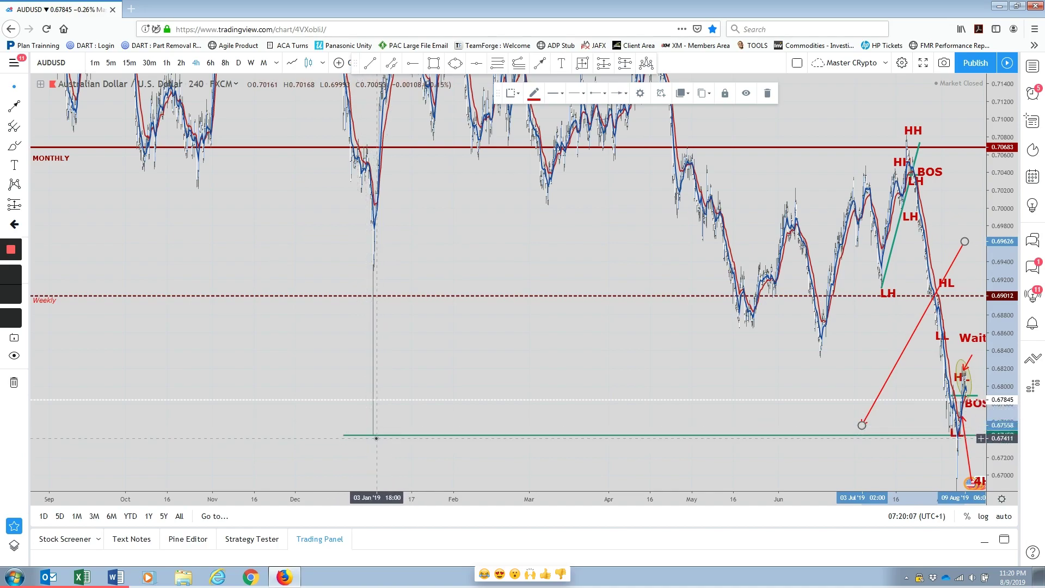
scroll(382, 441, down, 3)
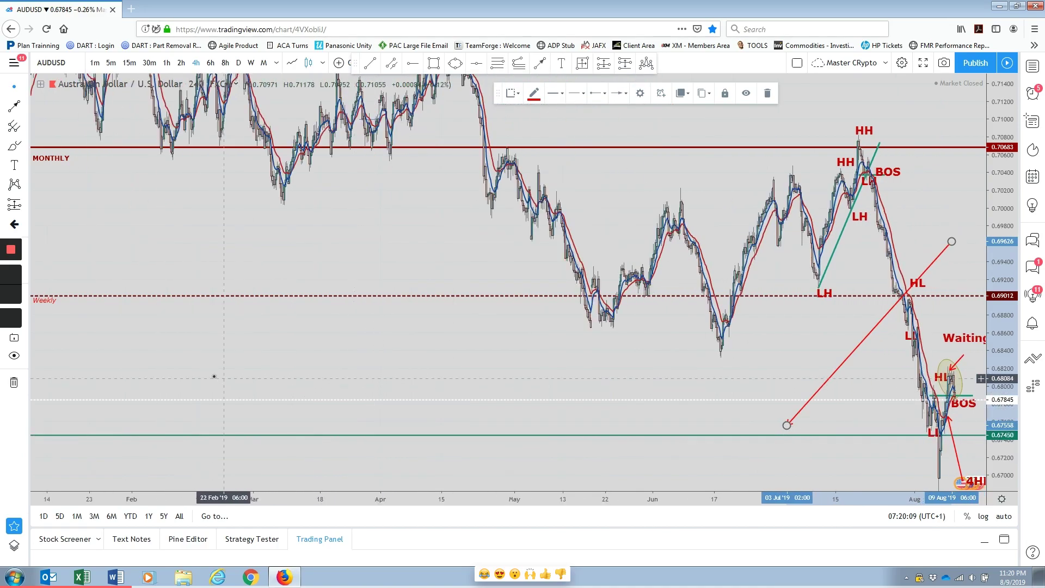
drag(460, 360, 547, 359)
scroll(547, 359, up, 5)
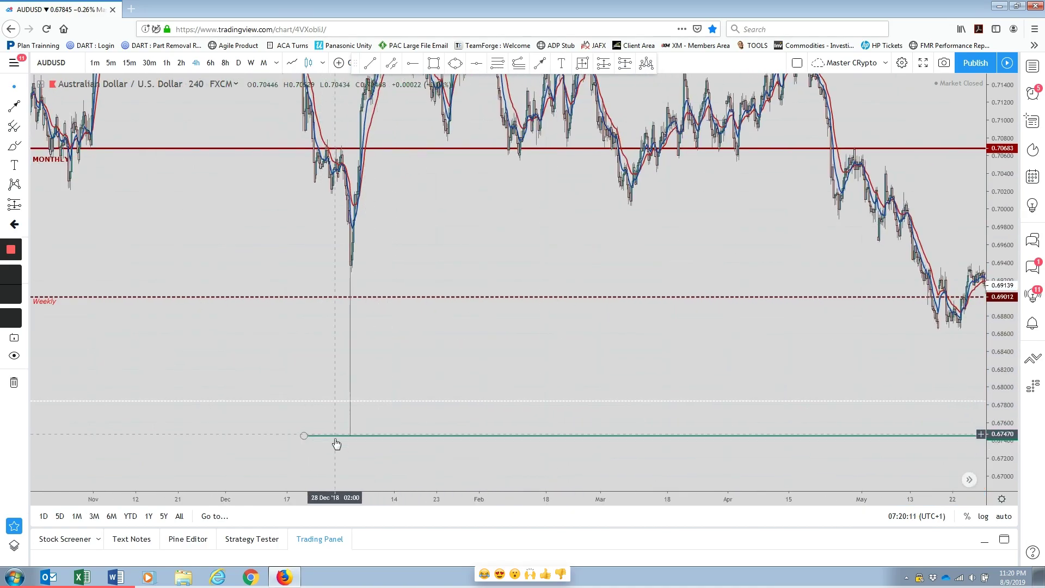
drag(784, 457, 274, 432)
scroll(506, 411, up, 3)
drag(898, 405, 370, 375)
- Shorten the long red arrow by moving its tip to about 7 August, between the weekly line and the EMA50 note
drag(252, 365, 784, 329)
scroll(707, 370, up, 2)
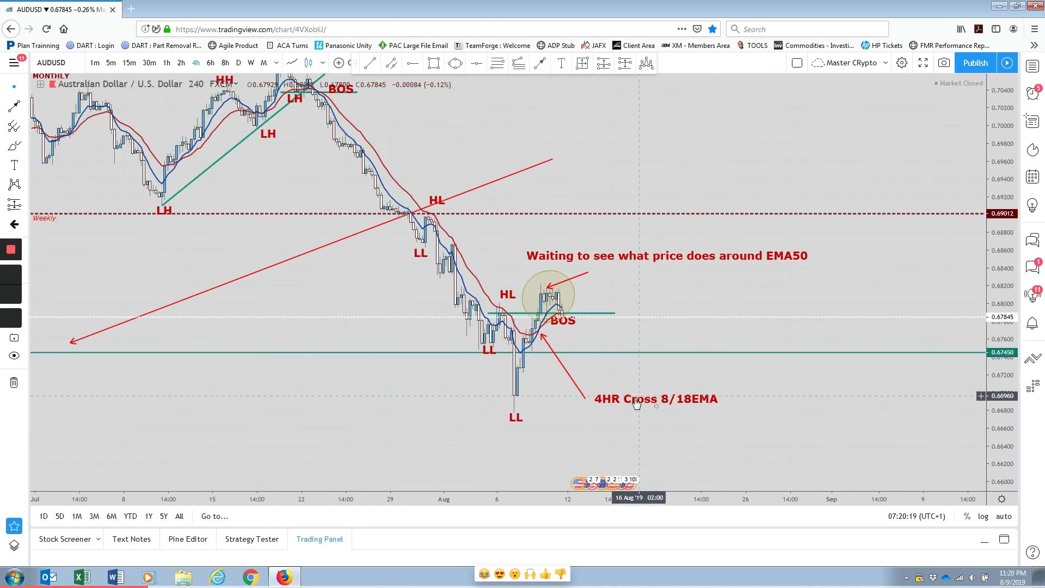
drag(495, 412, 536, 428)
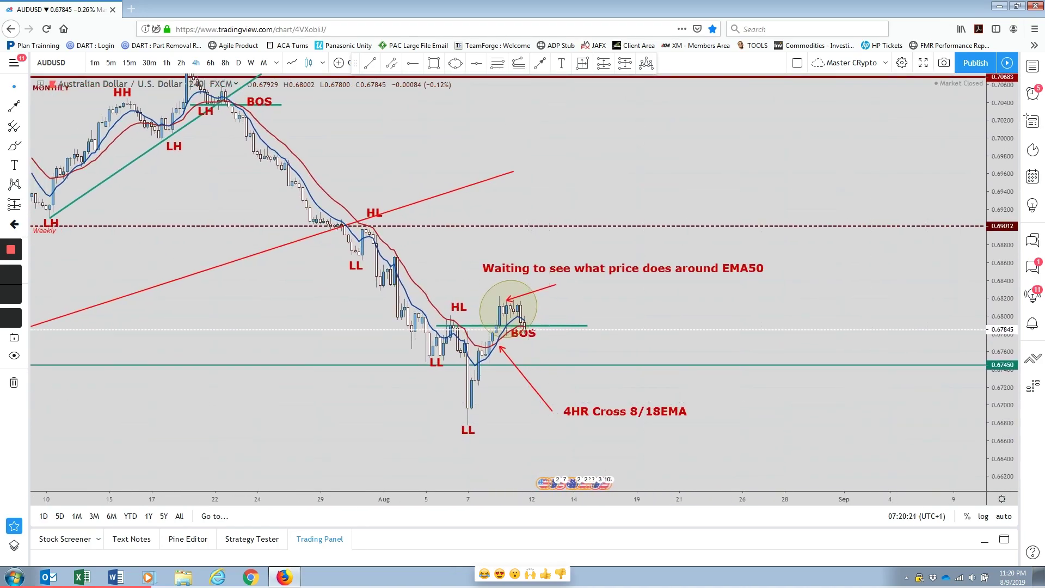
drag(1000, 405, 926, 396)
drag(845, 415, 921, 412)
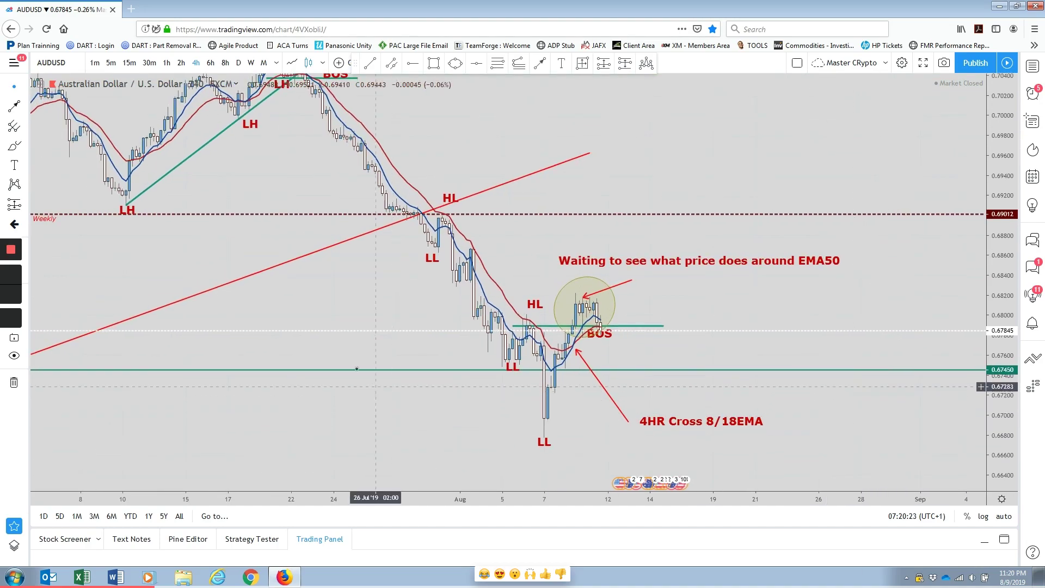
drag(328, 314, 415, 355)
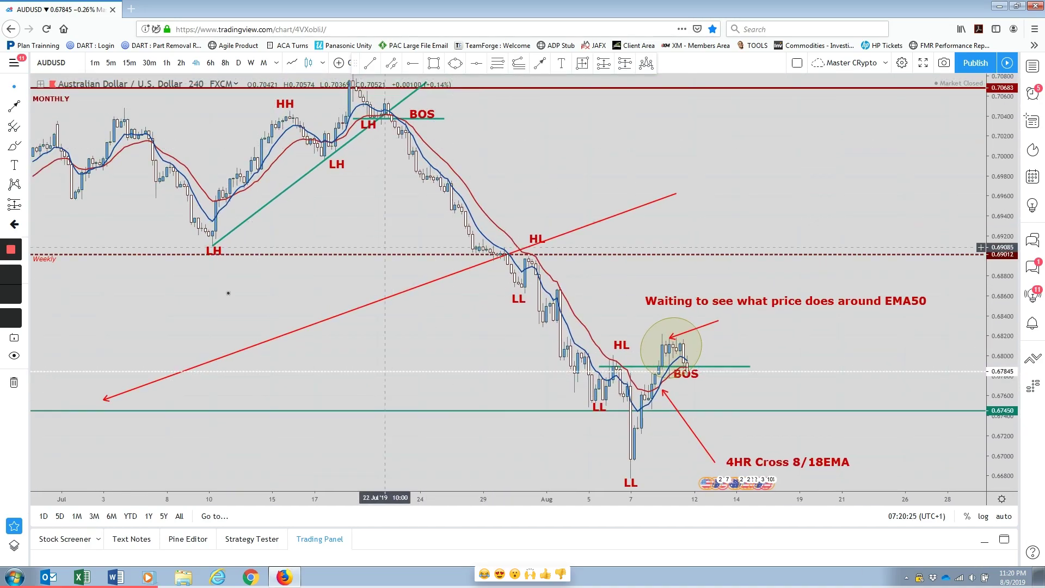
mouse_move(103, 398)
mouse_down()
mouse_move(114, 348)
mouse_move(65, 253)
mouse_move(67, 91)
mouse_move(249, 70)
mouse_move(261, 74)
mouse_move(192, 70)
mouse_move(203, 87)
mouse_move(434, 164)
mouse_move(571, 185)
mouse_move(568, 225)
mouse_up()
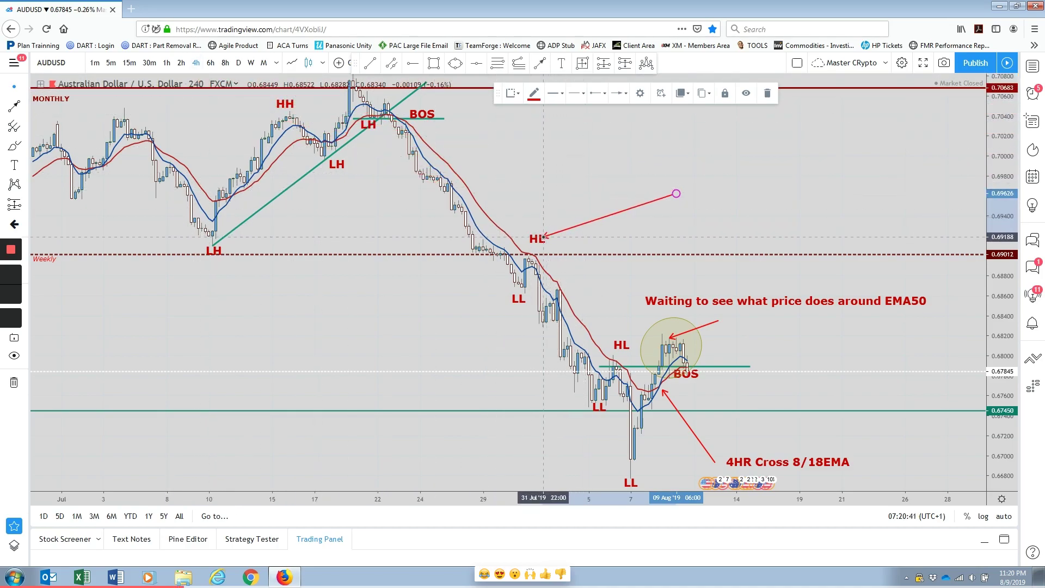
drag(543, 238, 633, 281)
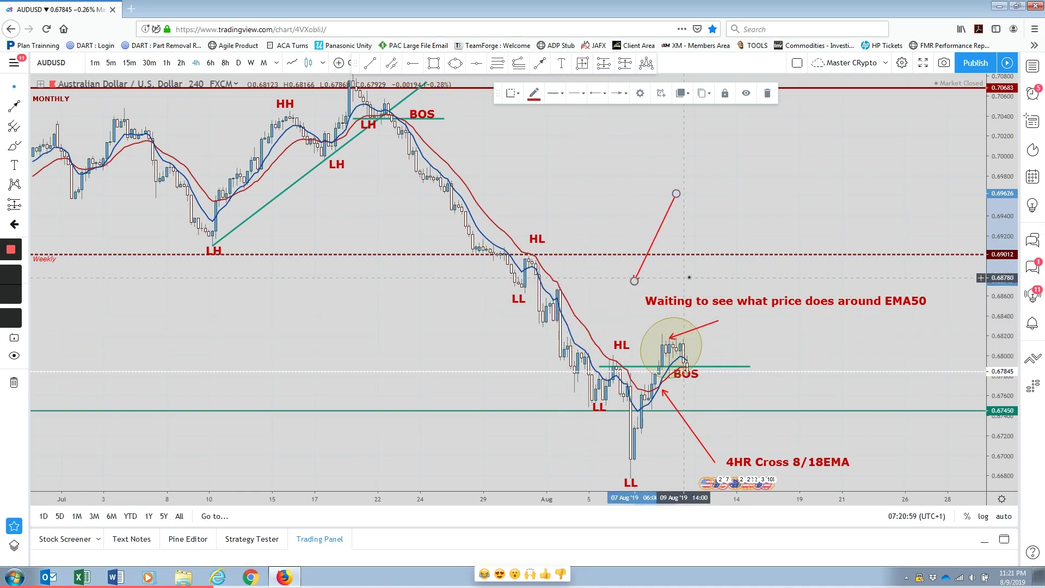
- Nudge the most recent HL label closer to its swing high and the lowest LL label slightly further below its low
scroll(720, 389, up, 3)
drag(703, 410, 714, 365)
scroll(714, 365, up, 3)
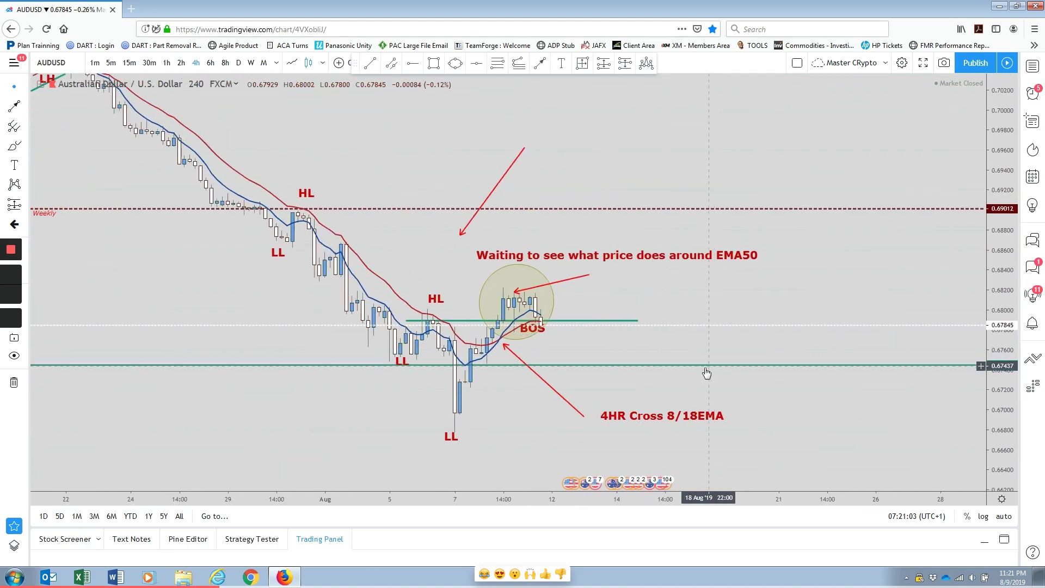
drag(637, 373, 730, 373)
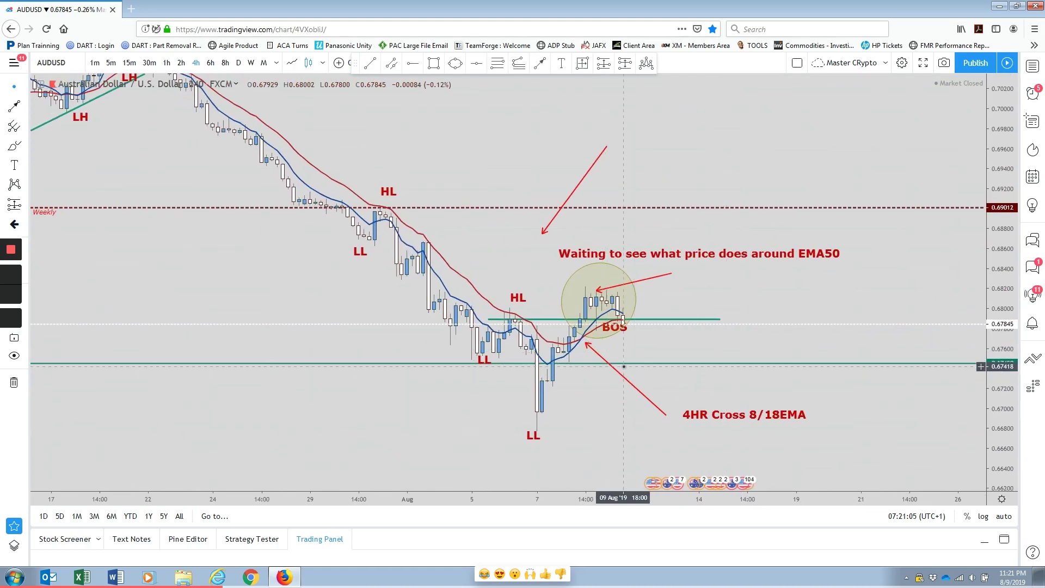
click(517, 299)
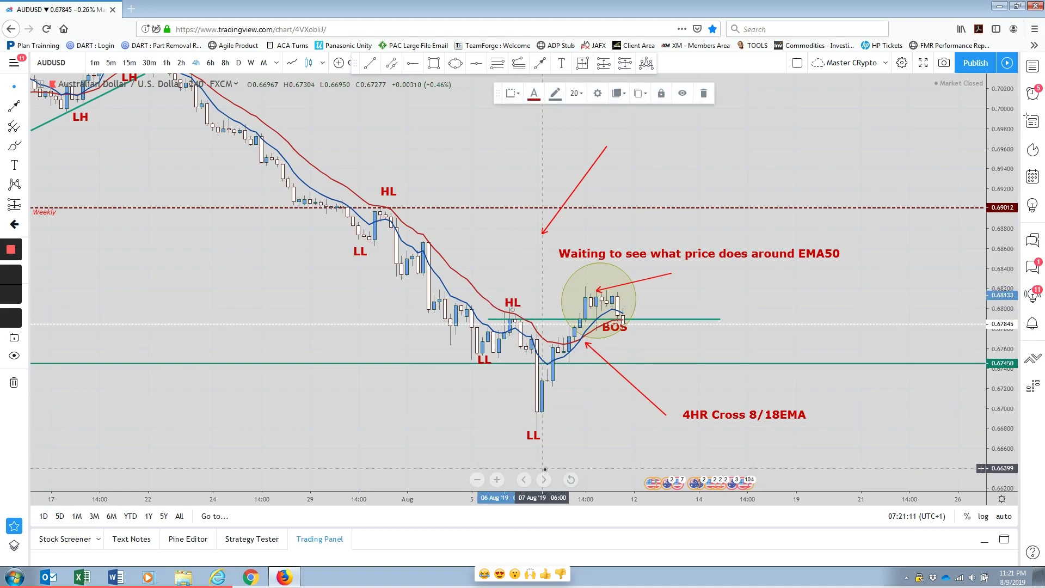
drag(537, 441, 262, 430)
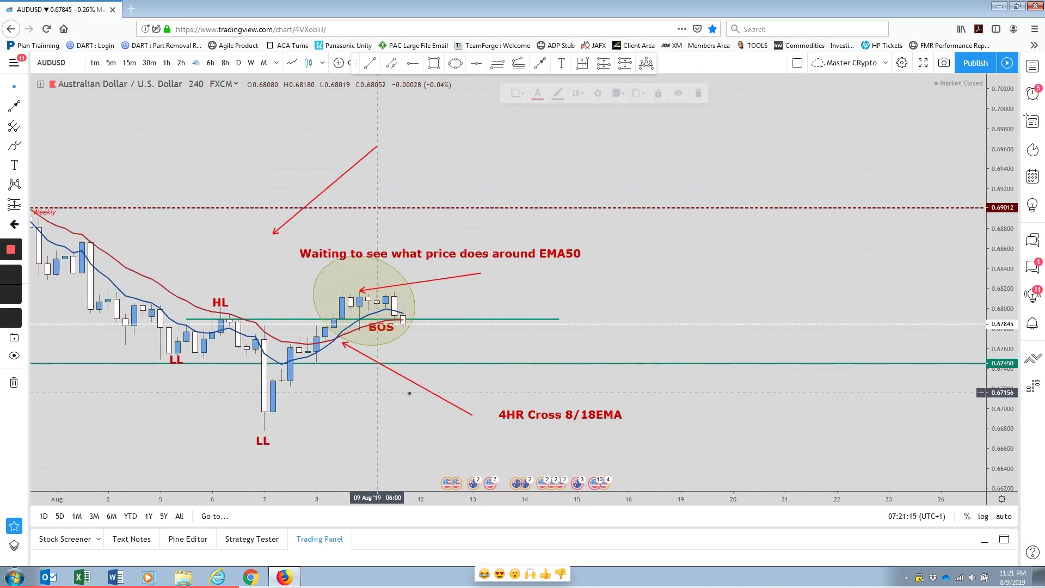
- Place a Fibonacci retracement from 0.67890 down to 0.66778 and draw a red arrow from the HL swing to the LL low
scroll(718, 382, up, 3)
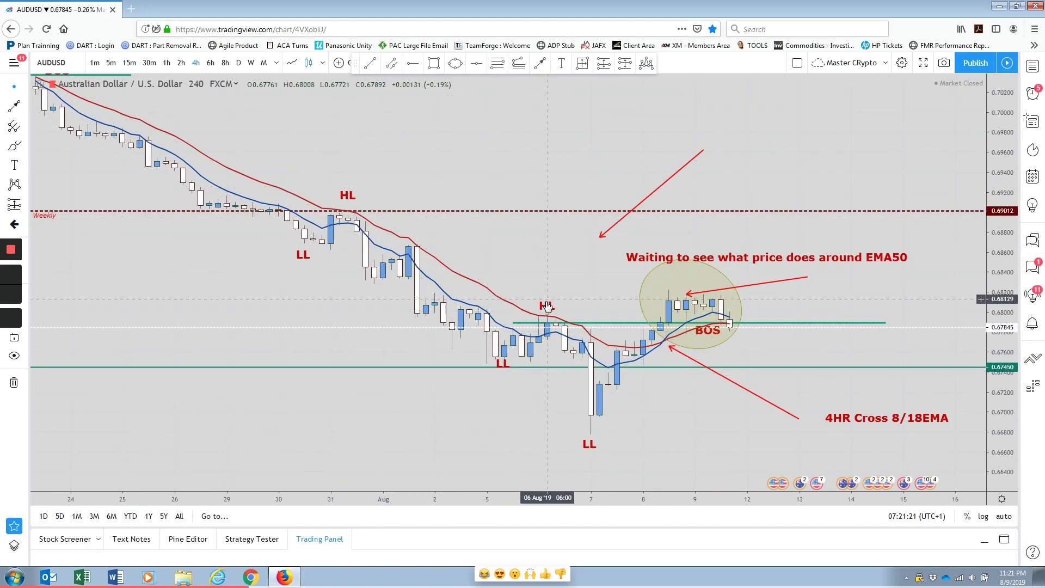
scroll(376, 245, up, 2)
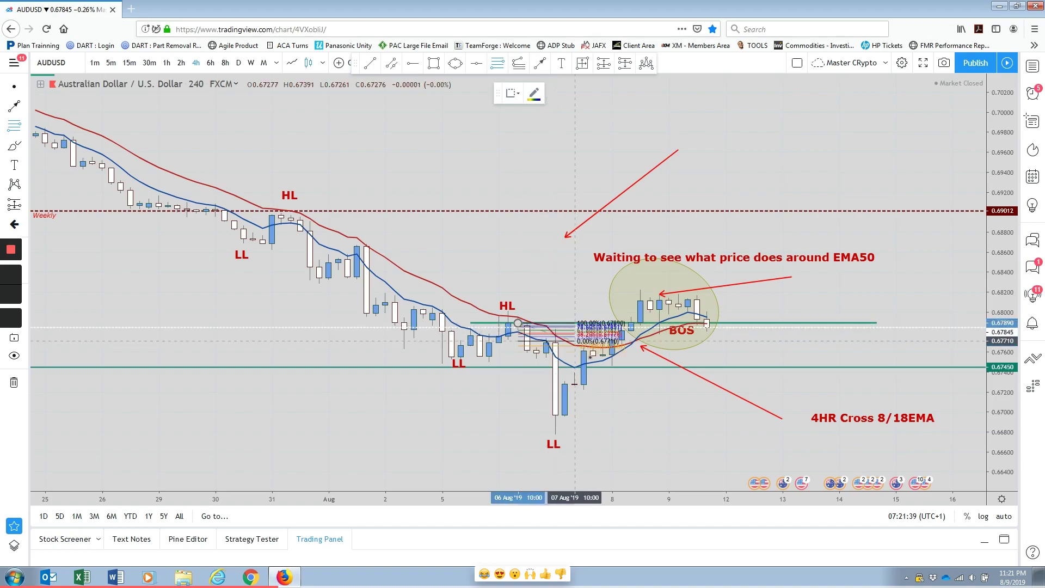
click(705, 434)
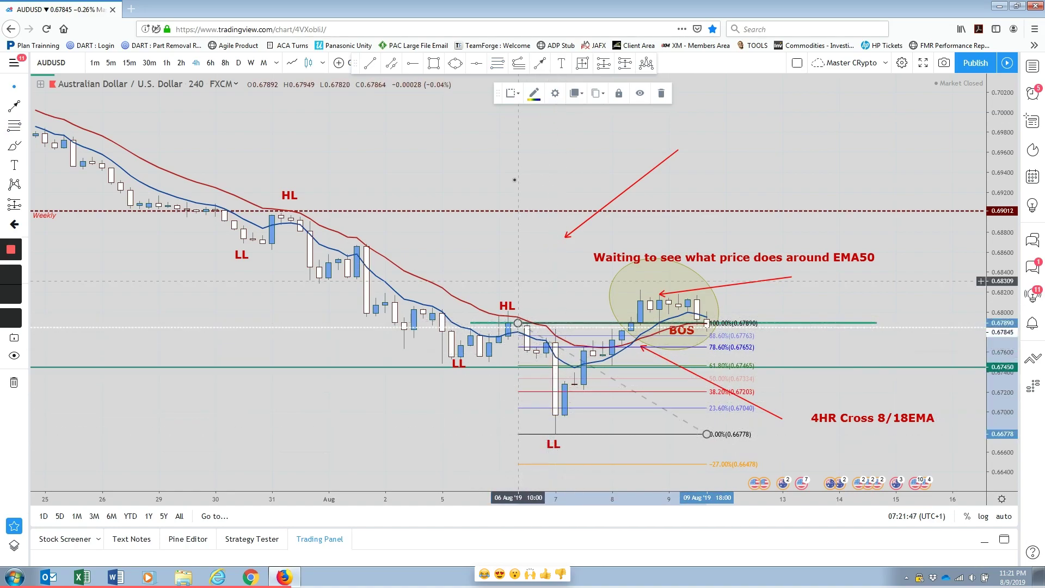
click(541, 65)
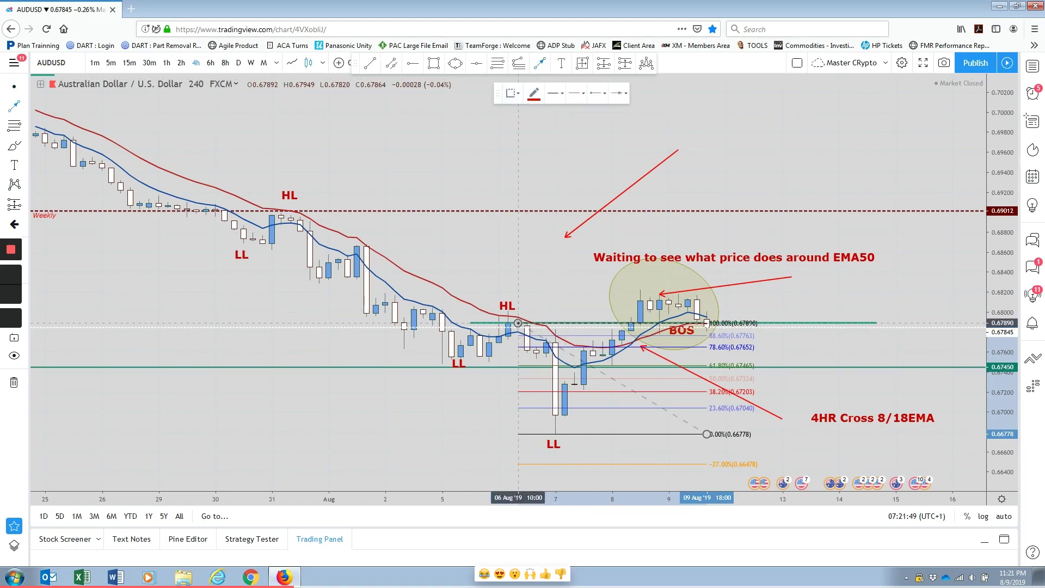
click(518, 323)
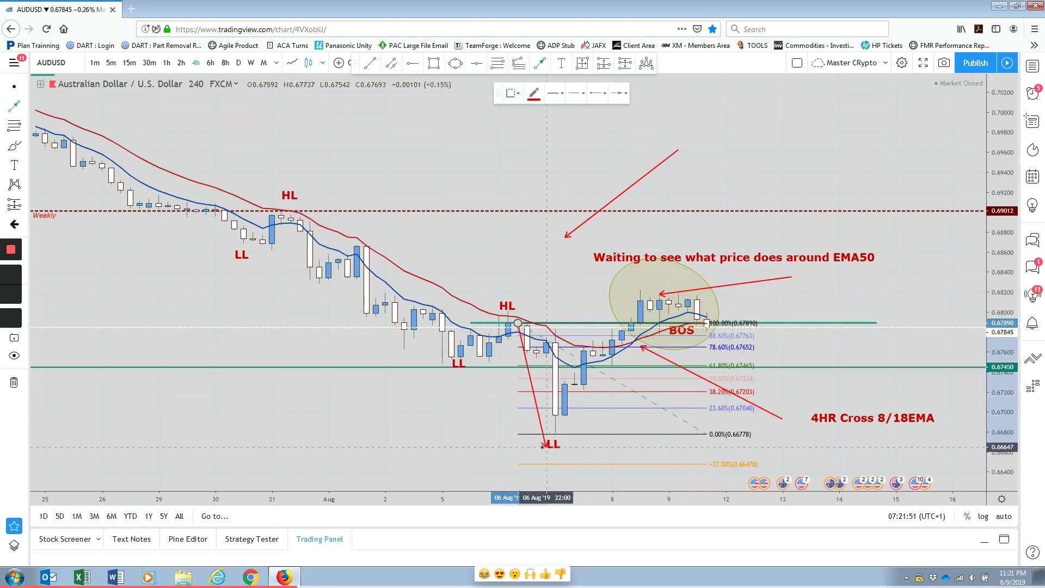
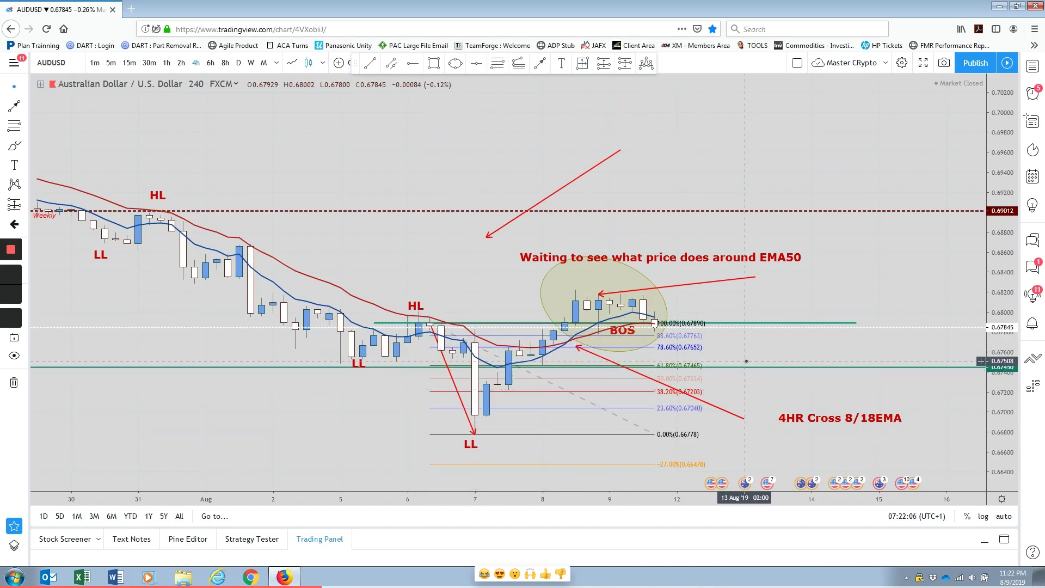
- Draw a red arrow from the lowest LL low up to the break-of-structure line, with its tip at about 0.67856 on 8 August
scroll(741, 365, up, 2)
drag(999, 430, 999, 305)
drag(762, 326, 842, 198)
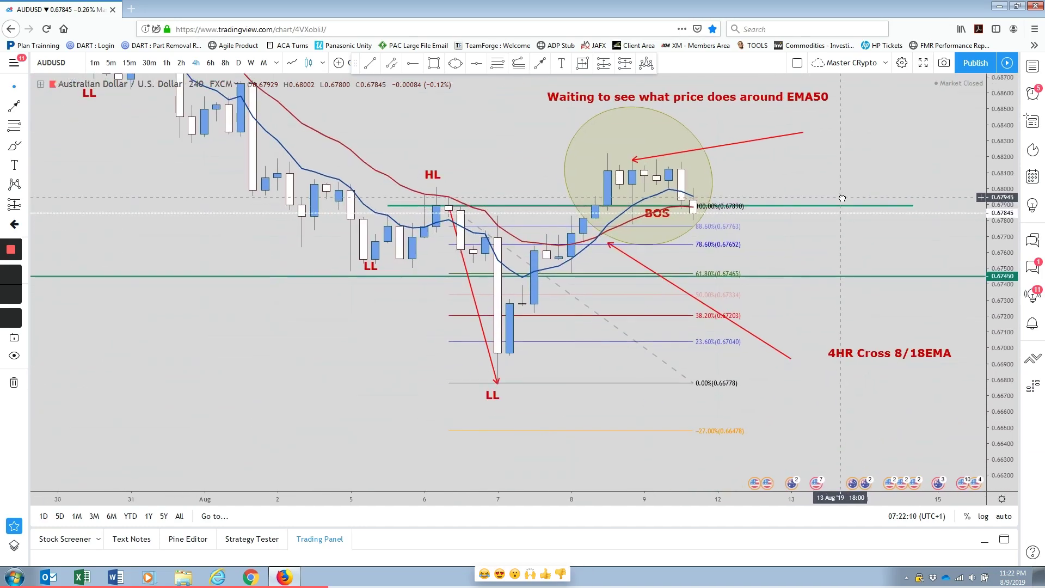
scroll(806, 234, up, 1)
drag(248, 367, 264, 417)
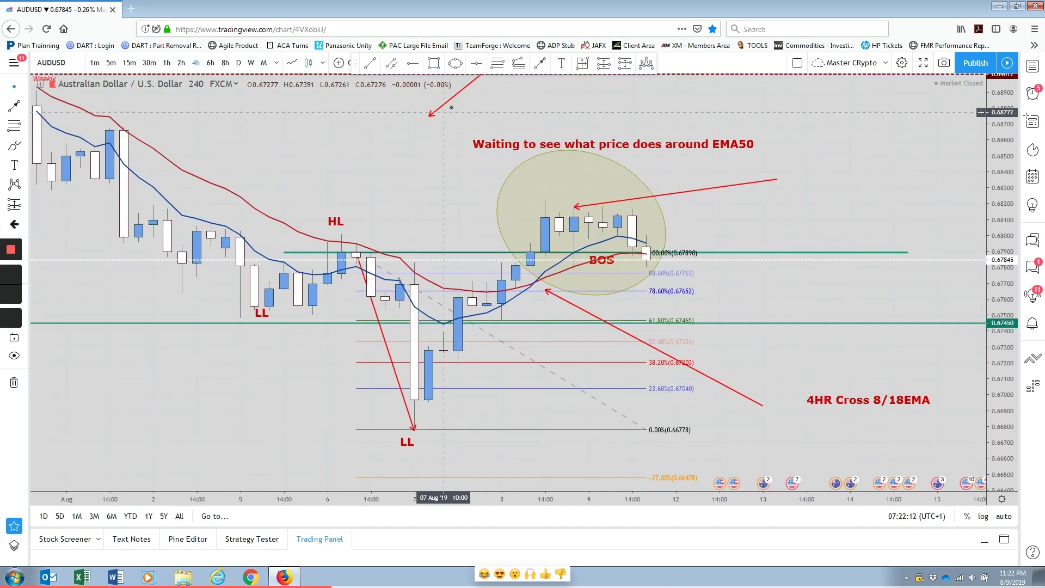
click(540, 65)
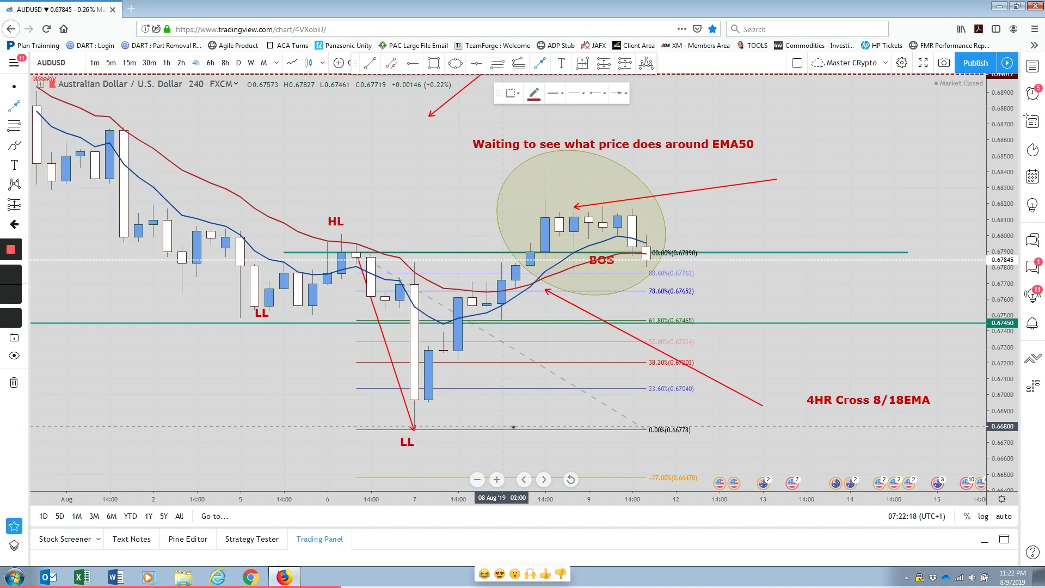
mouse_move(515, 427)
mouse_down()
mouse_move(500, 339)
mouse_move(535, 301)
mouse_move(522, 296)
mouse_up()
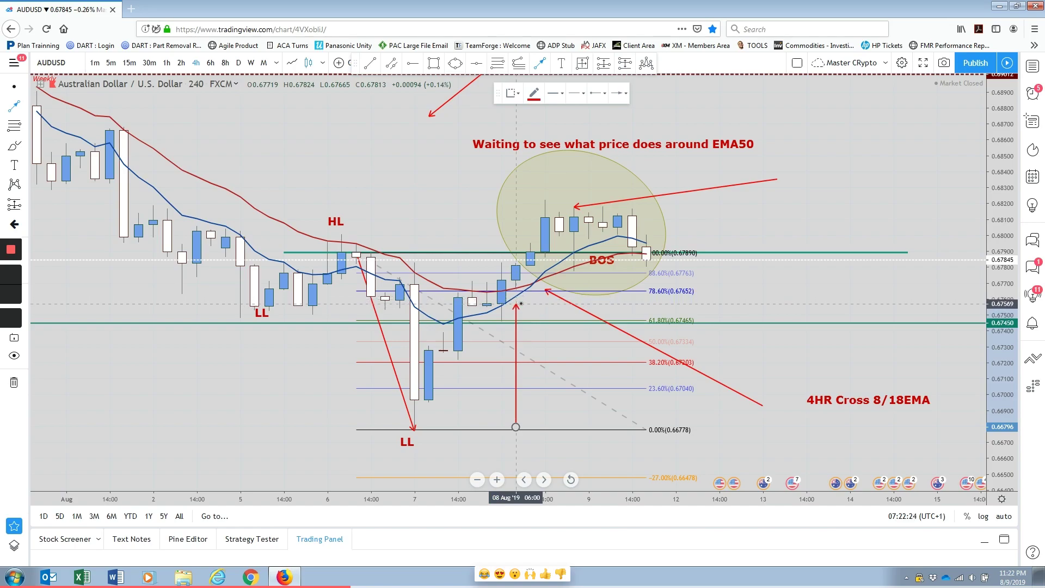
drag(516, 331, 531, 290)
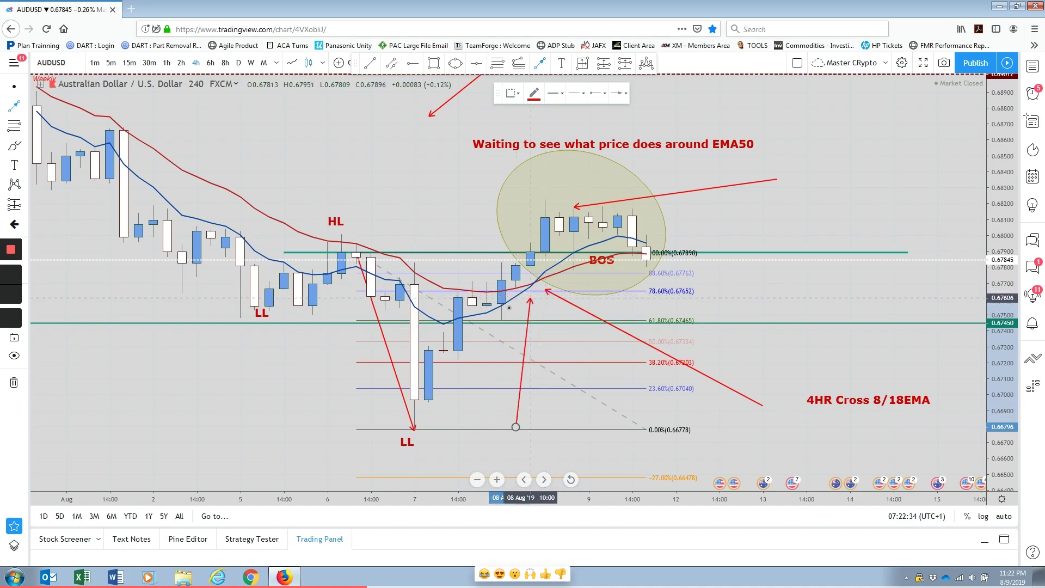
drag(530, 327, 545, 264)
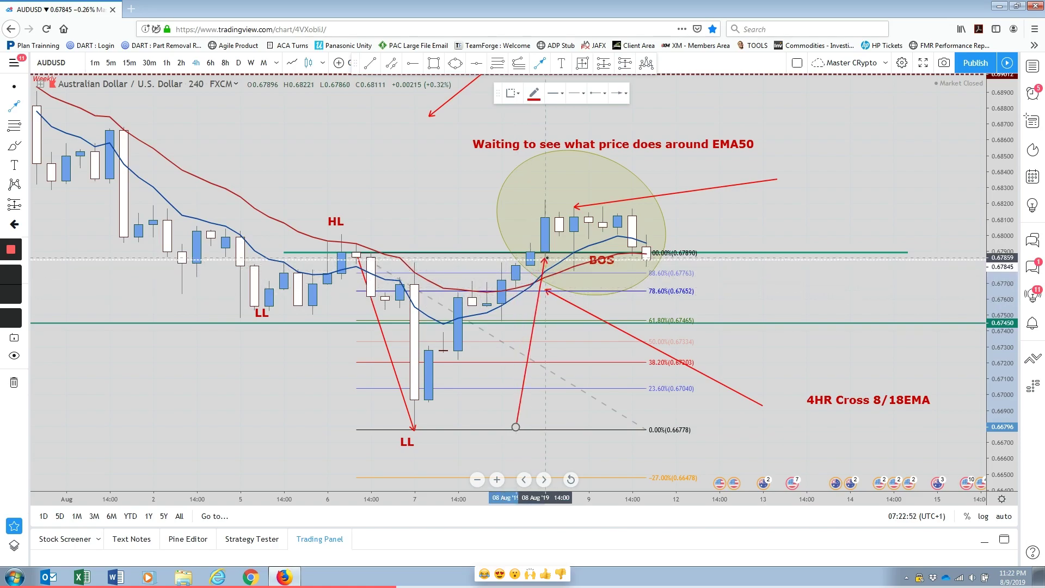
drag(546, 258, 515, 293)
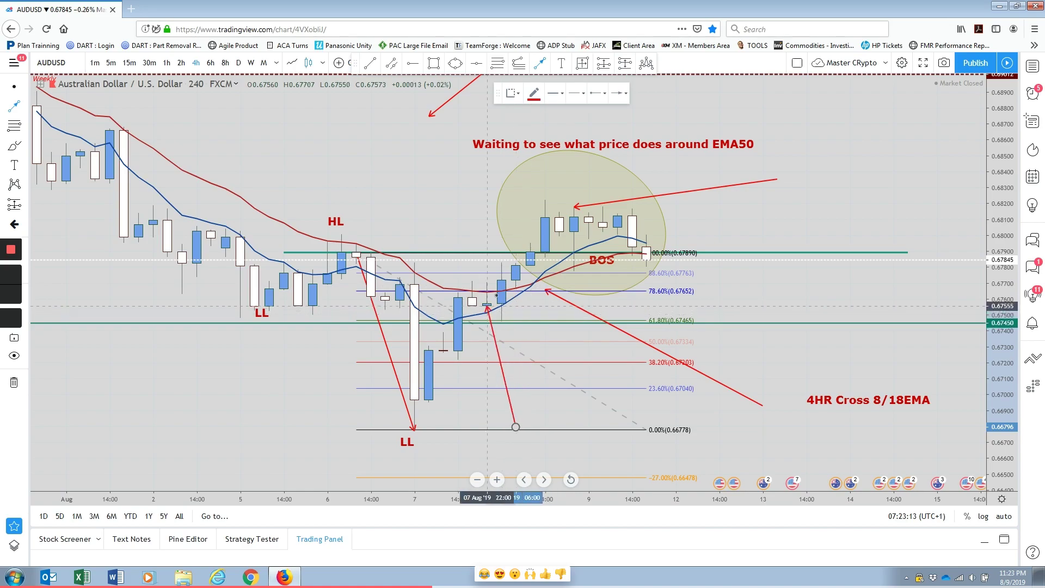
mouse_move(516, 289)
mouse_down()
mouse_move(532, 308)
mouse_move(472, 314)
mouse_move(509, 308)
mouse_move(617, 486)
mouse_move(565, 370)
mouse_move(516, 299)
mouse_move(546, 258)
mouse_up()
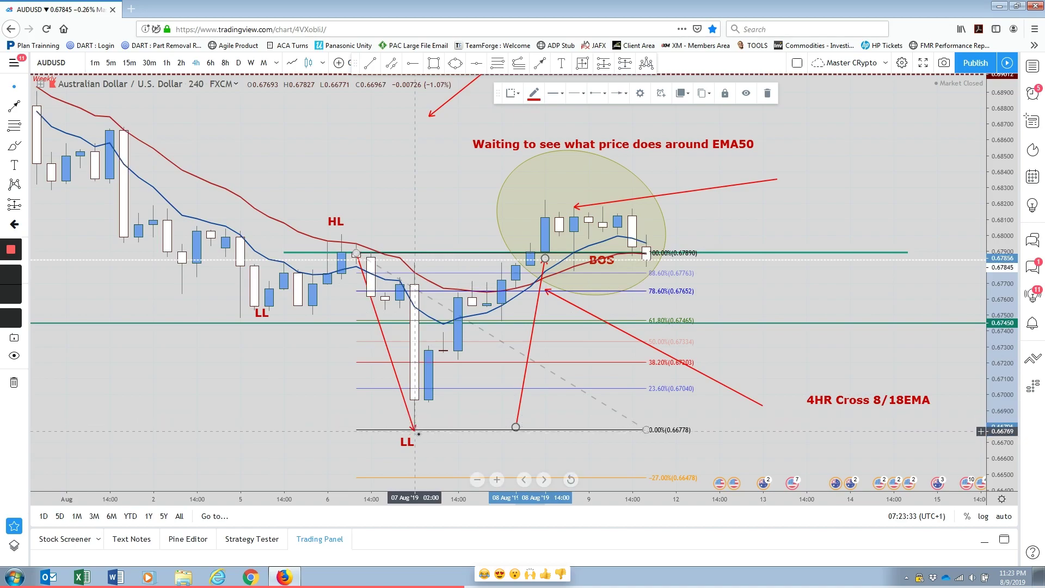
drag(516, 427, 414, 428)
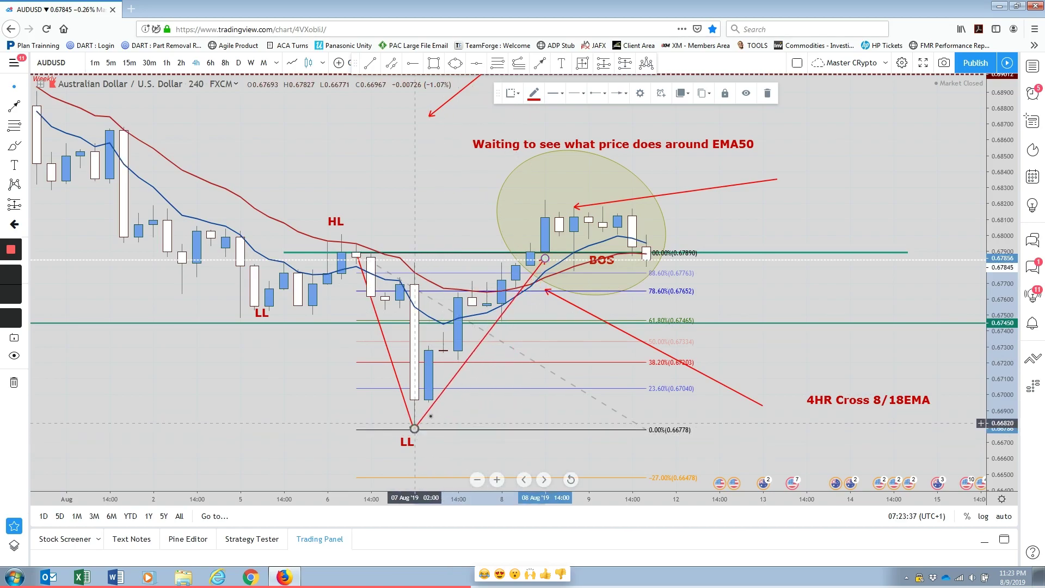
- Extend the Fibonacci retracement's 0% end to 11 August at 0.66786 and reposition the LL up arrow's tip at about 0.67856 on 8 August
drag(543, 264, 632, 262)
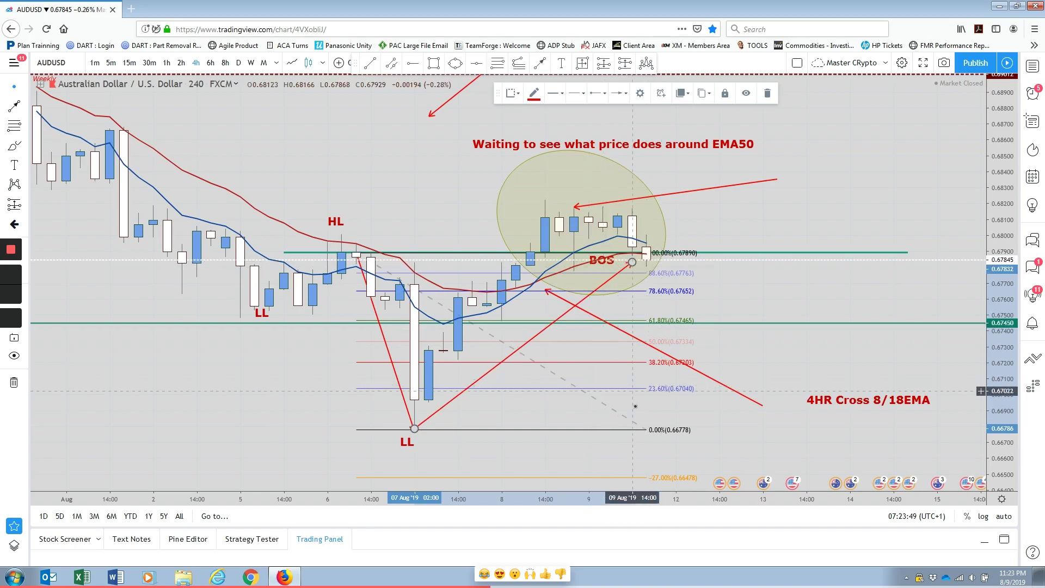
drag(647, 430, 661, 428)
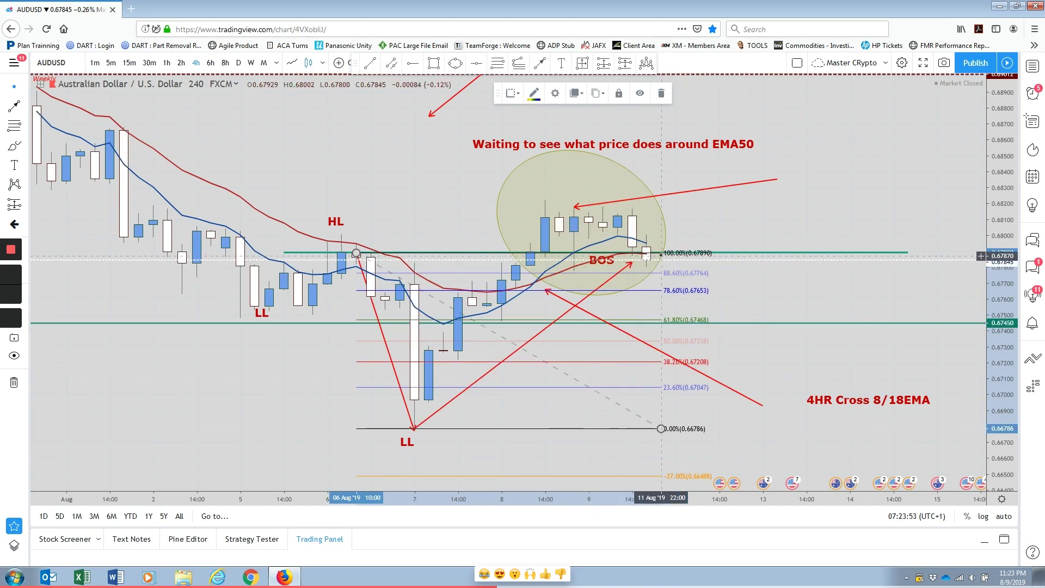
drag(631, 262, 357, 256)
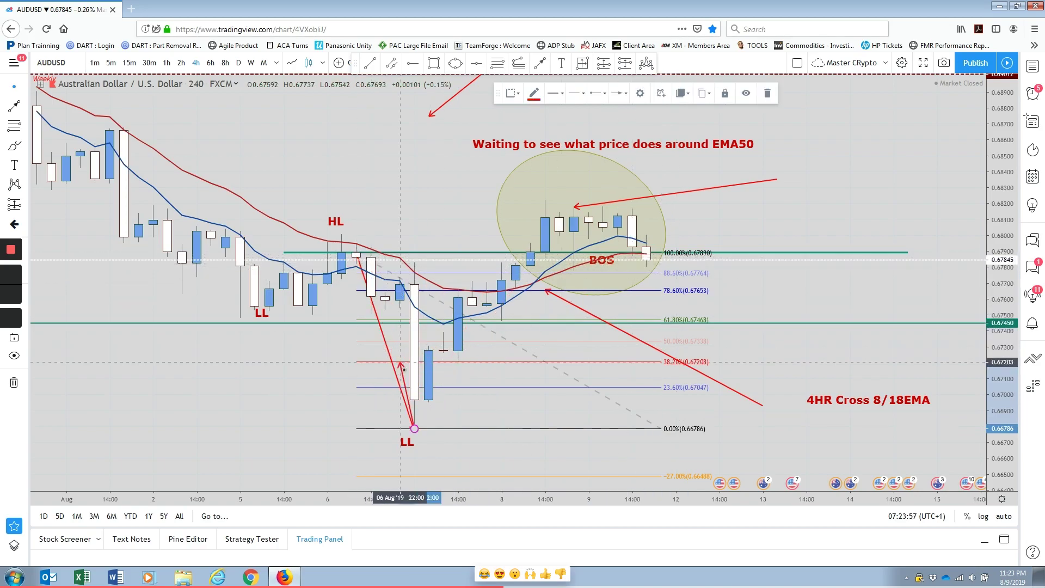
mouse_move(414, 428)
mouse_down()
mouse_move(545, 257)
mouse_move(619, 262)
mouse_move(546, 264)
mouse_move(544, 203)
mouse_up()
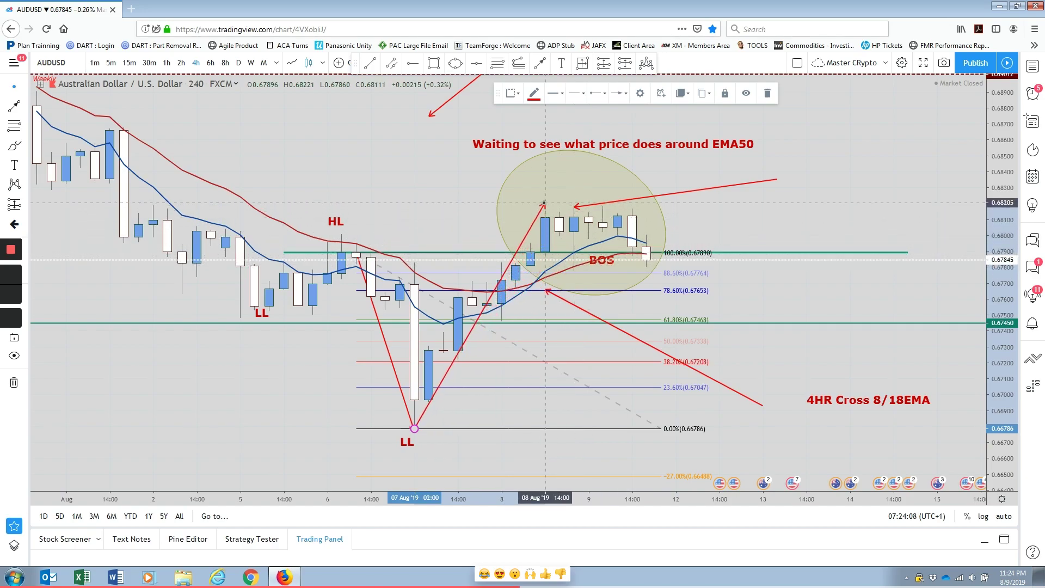
drag(545, 203, 545, 258)
- Draw a red arrow from the break-of-structure line at about 0.67914 on 11 August up to about 0.68803 on 14 August
click(540, 64)
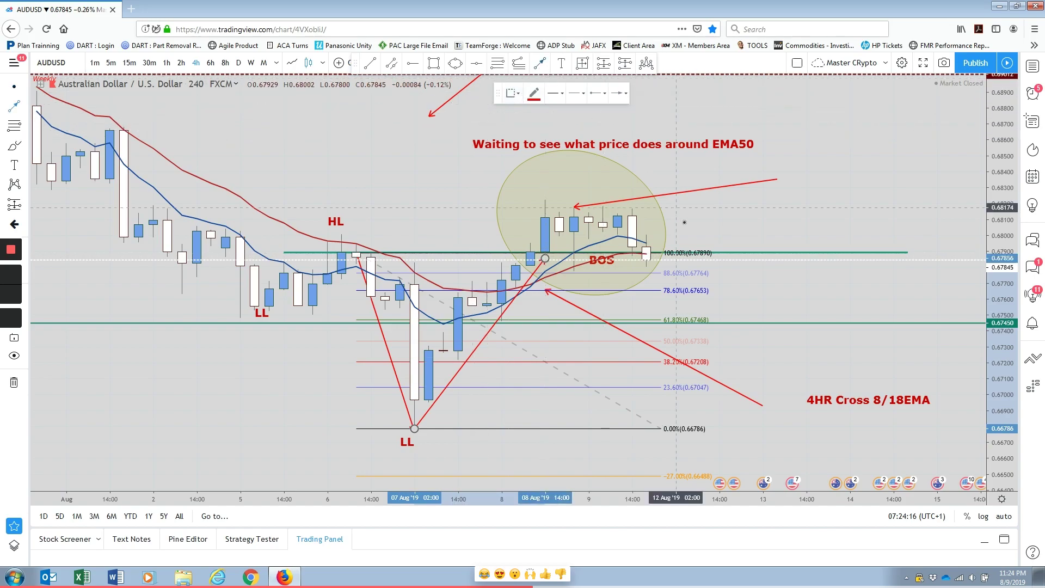
click(661, 251)
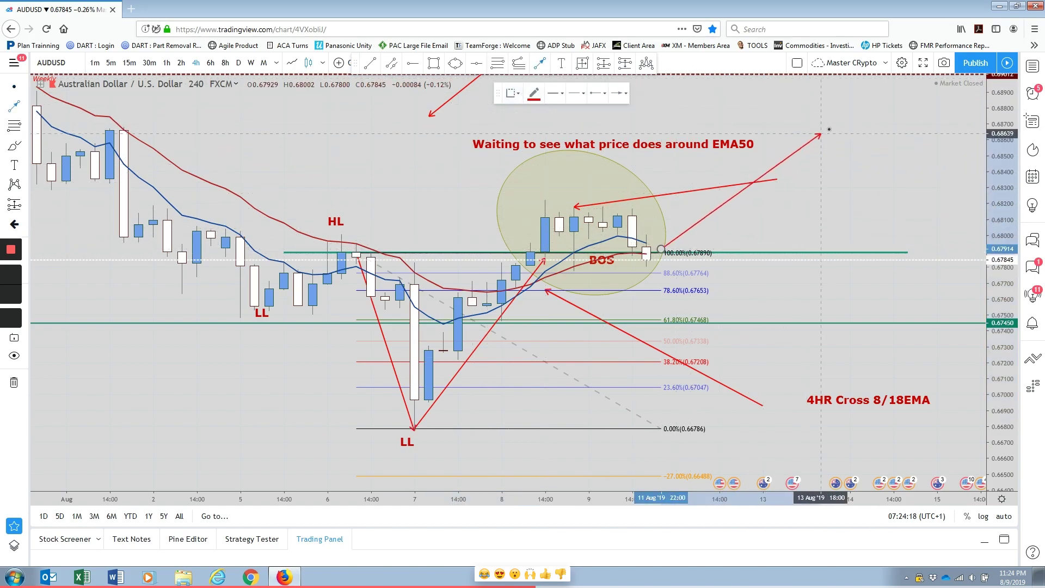
click(863, 109)
scroll(608, 270, down, 3)
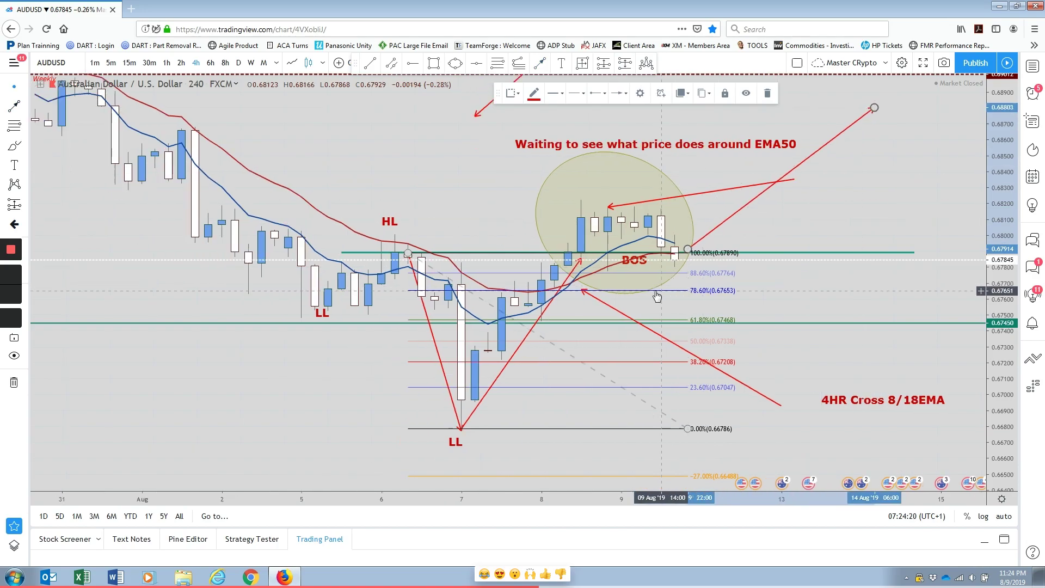
- Move the start of the projected up arrow to the latest candle at about 0.67801 on 9 August
drag(608, 271, 357, 277)
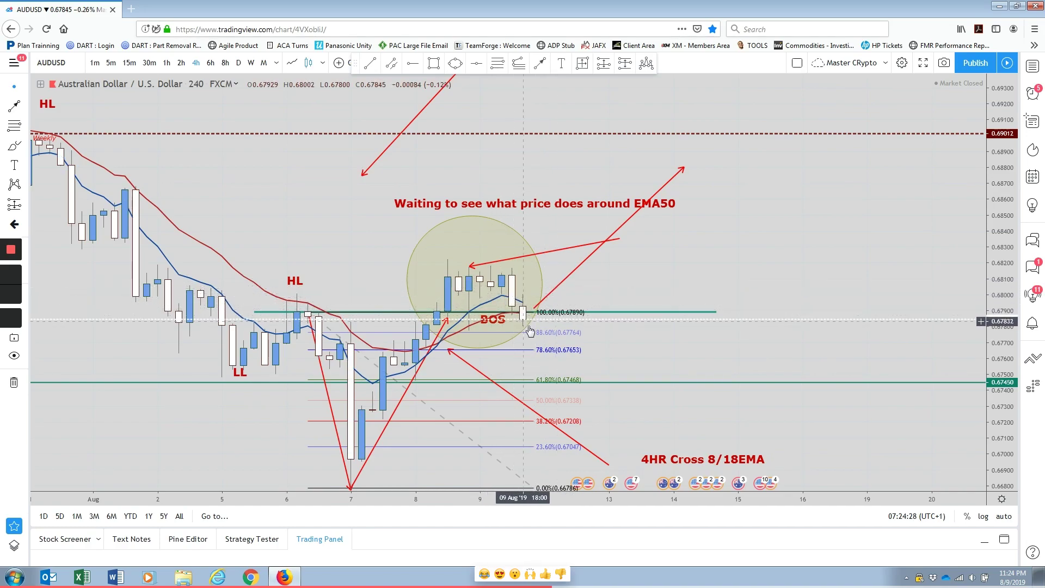
click(538, 311)
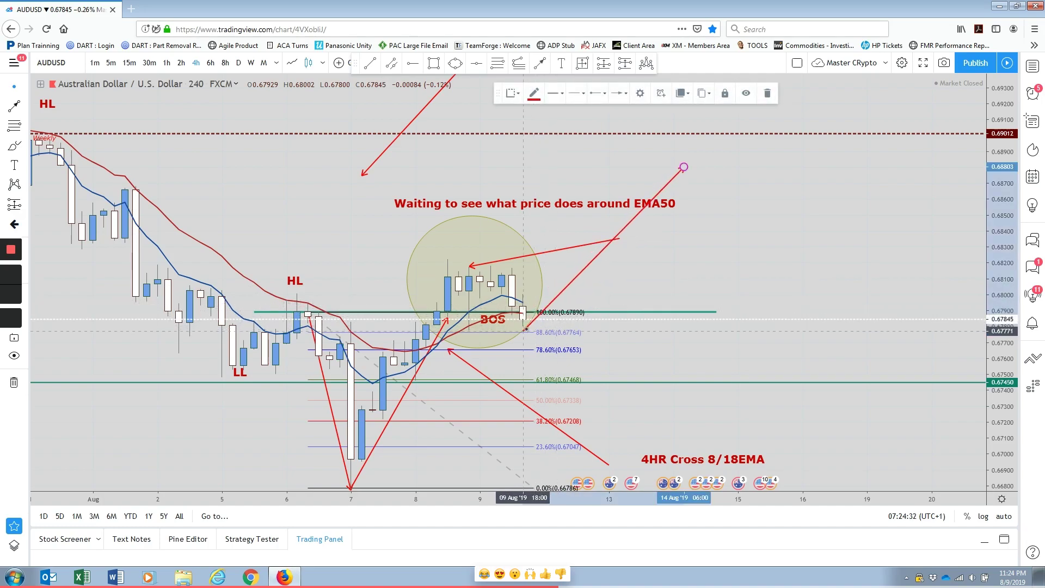
drag(533, 324, 524, 326)
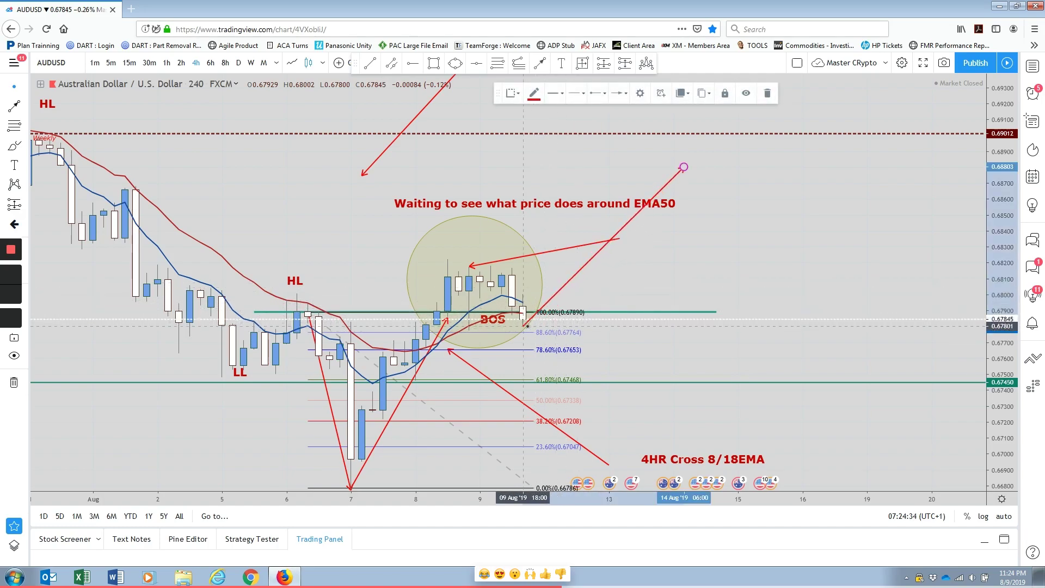
click(564, 293)
- Place a copy of the LL label below the late 31 July low and a copy of the HL label above the 1 August high
mouse_move(175, 343)
mouse_down()
mouse_move(480, 388)
mouse_move(348, 448)
mouse_up()
click(289, 332)
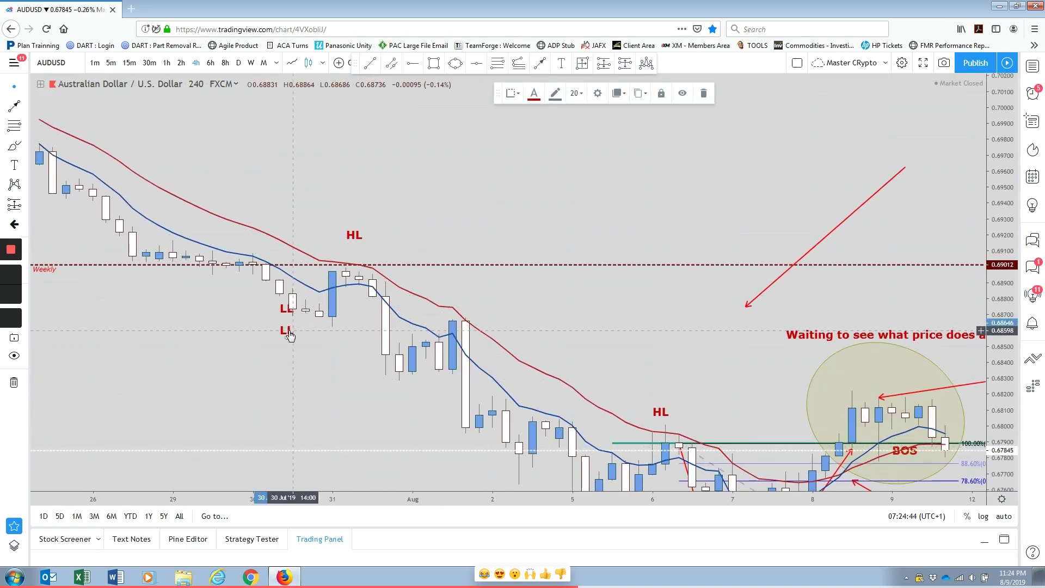
drag(290, 323, 383, 388)
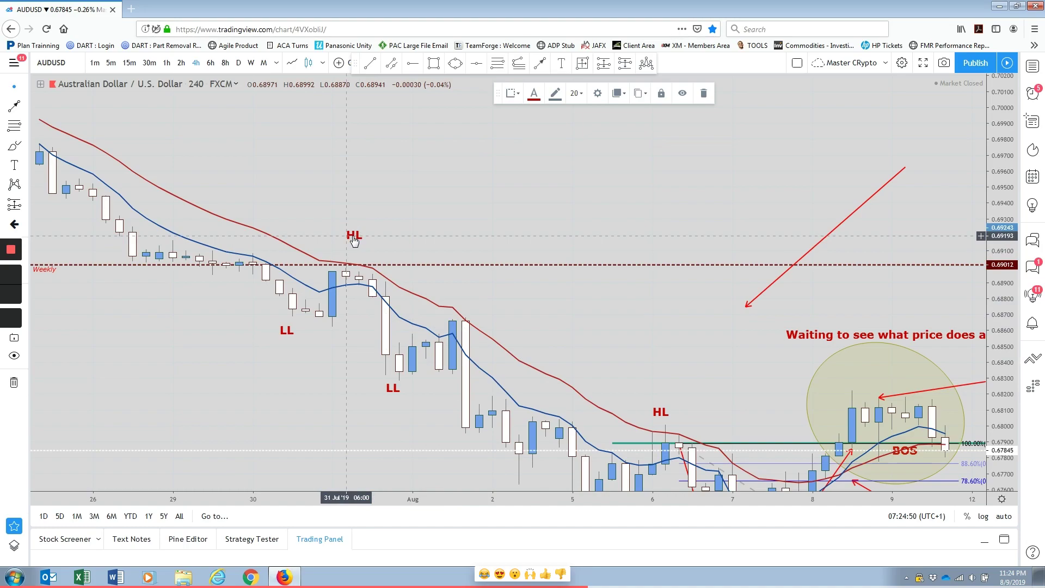
drag(355, 213, 478, 309)
scroll(478, 308, up, 1)
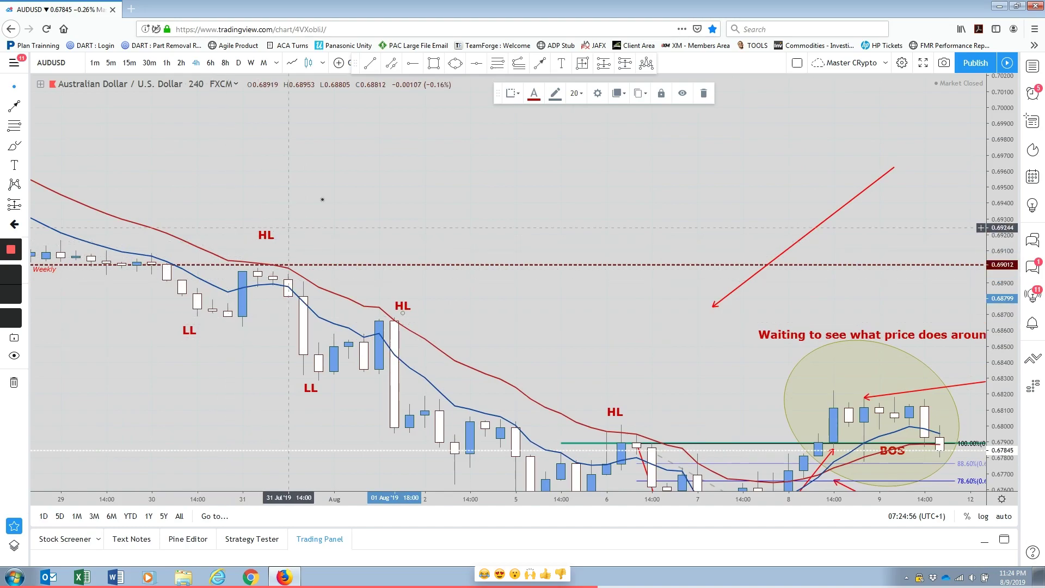
- Draw red arrows from the 30 July LL up to about 0.69097, and from the 31 July HL at about 0.68987 down to about 0.68140
click(540, 65)
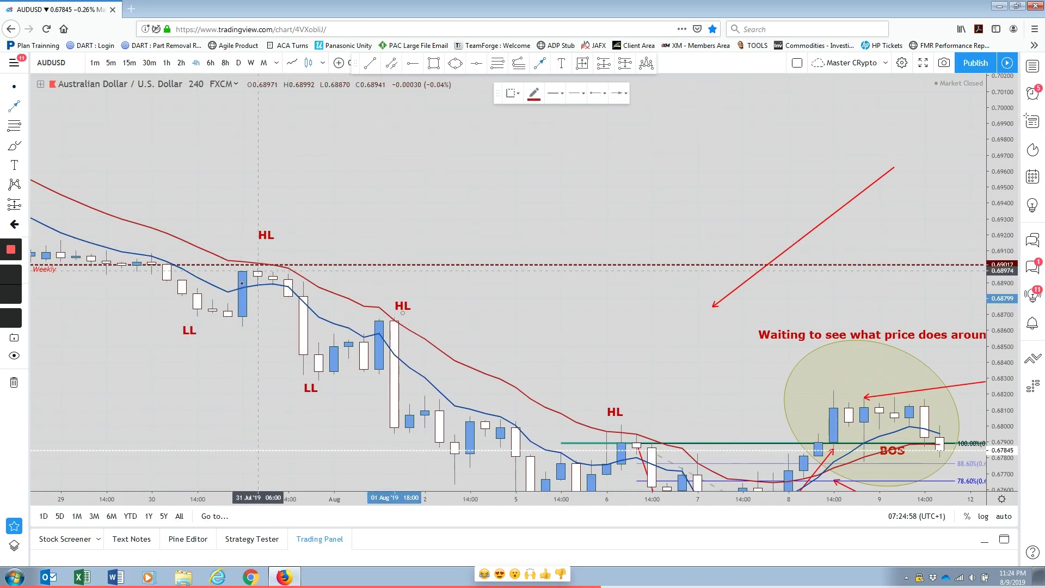
click(198, 330)
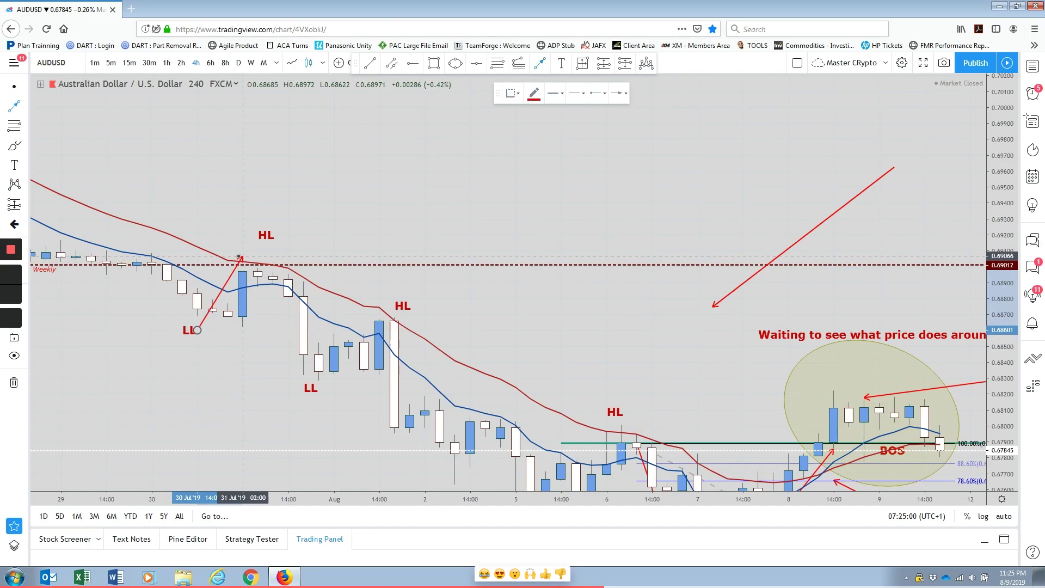
click(243, 251)
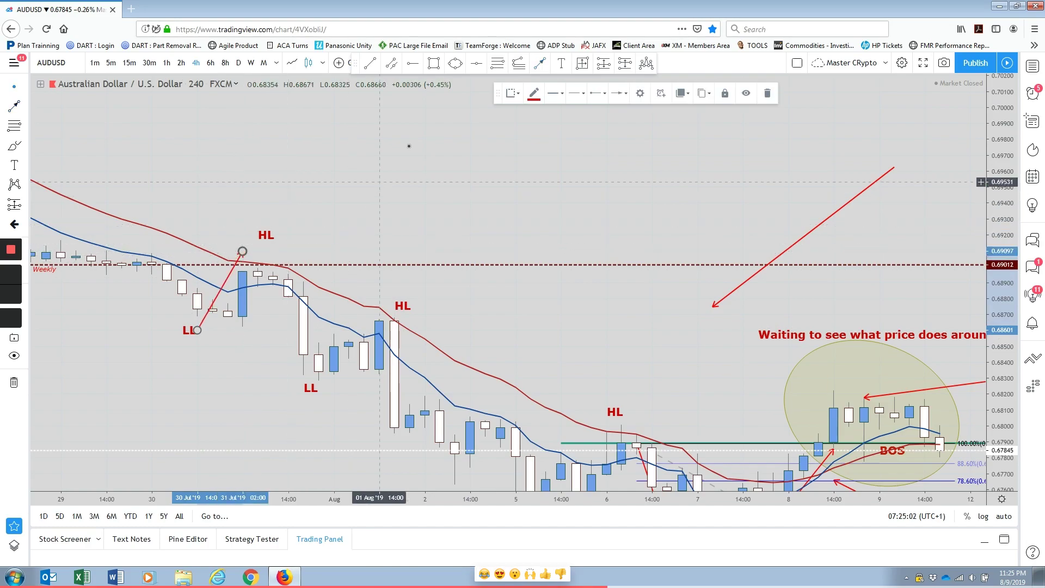
click(540, 64)
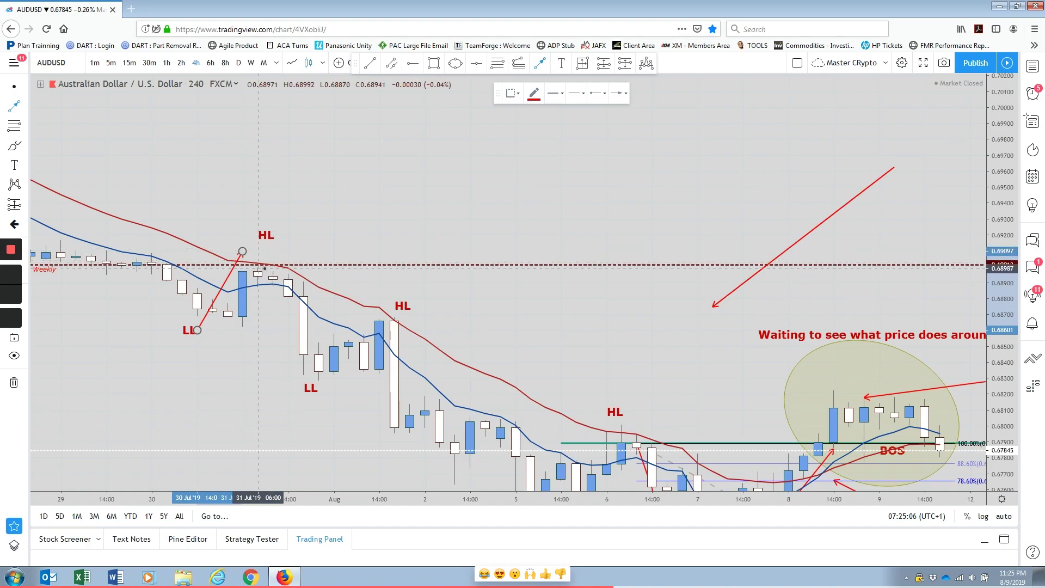
click(258, 269)
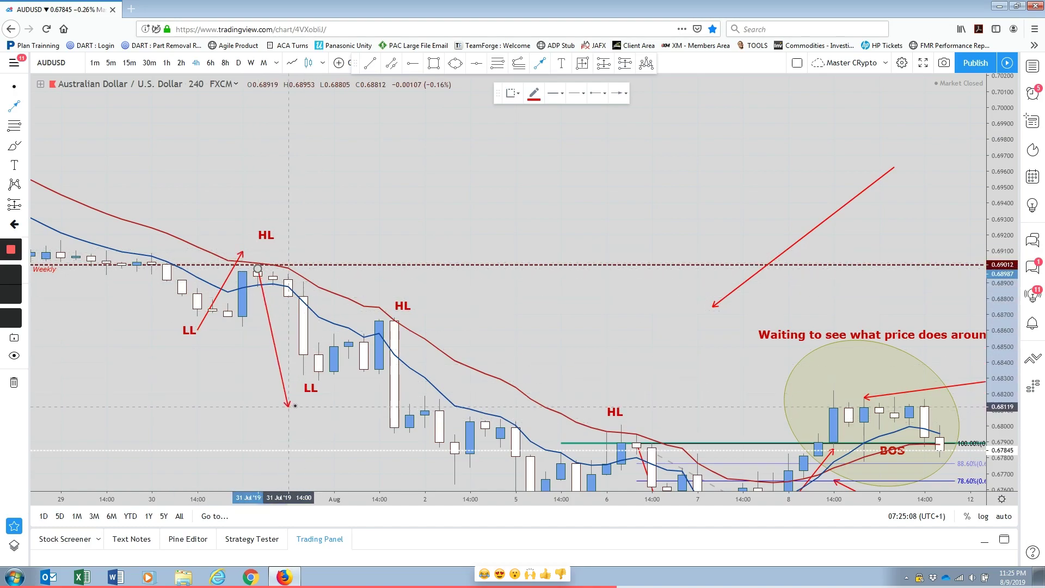
click(288, 404)
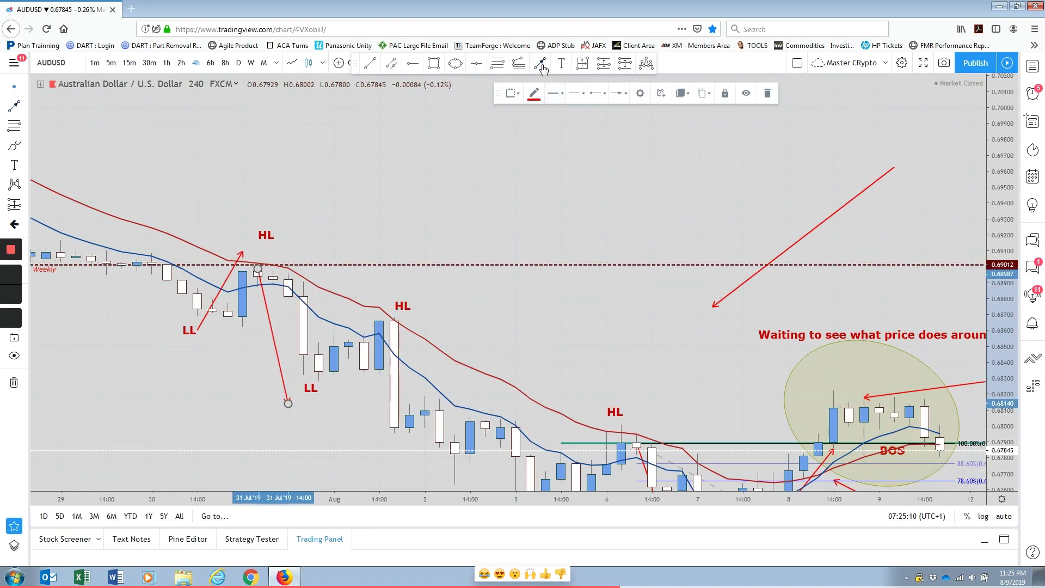
- Draw red arrows from the 31 July LL up to about 0.68642 on 1 August, and from that HL down to about 0.67630 on 2 August
click(541, 64)
click(315, 402)
click(409, 323)
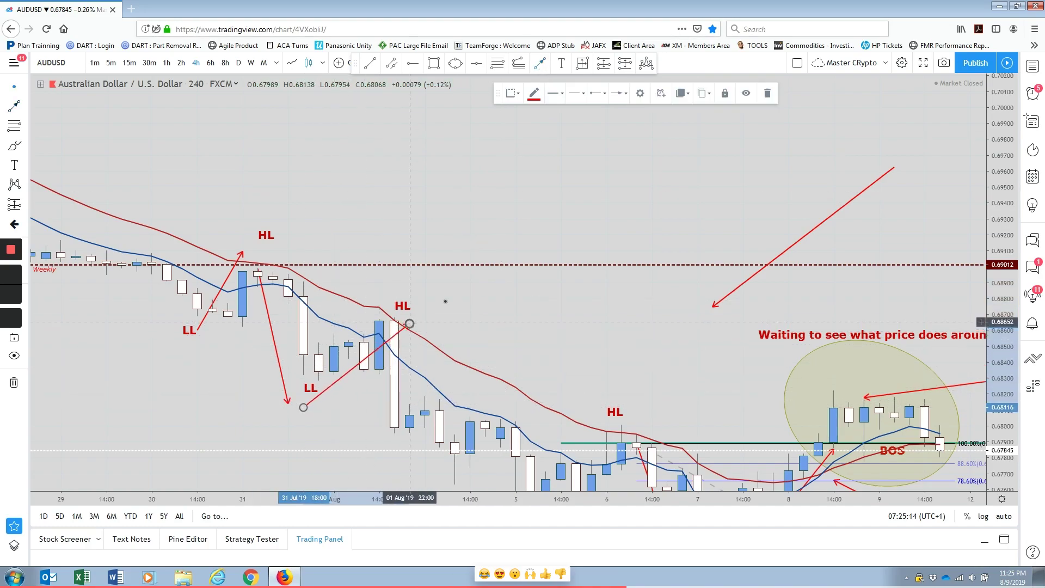
click(542, 68)
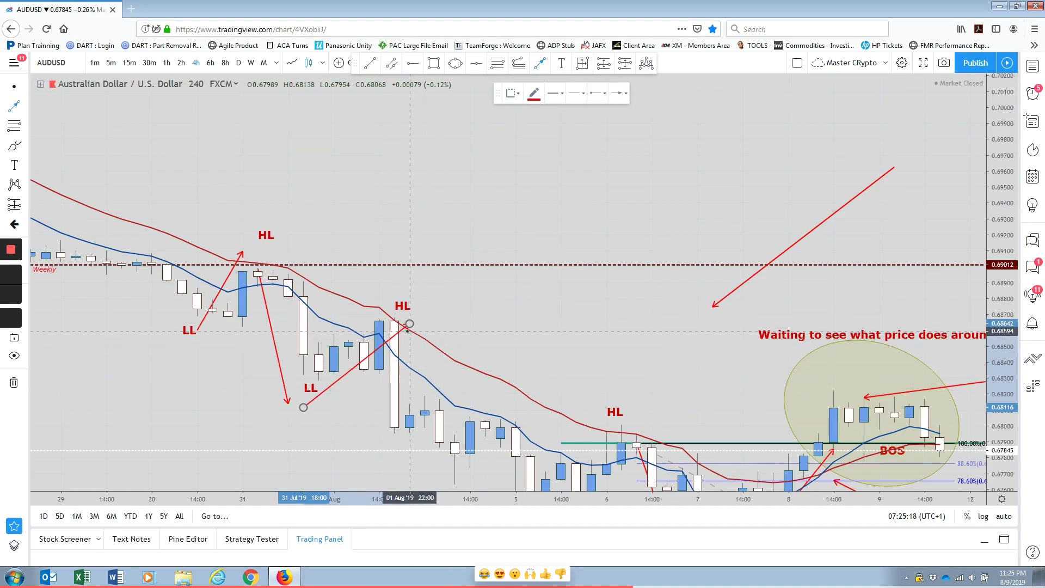
click(410, 331)
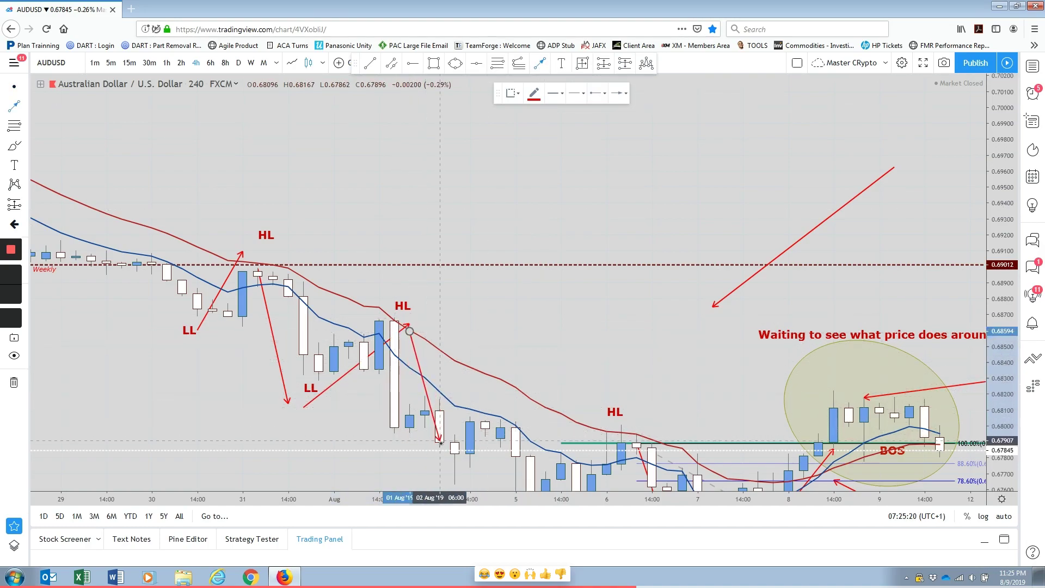
click(455, 484)
scroll(688, 270, up, 3)
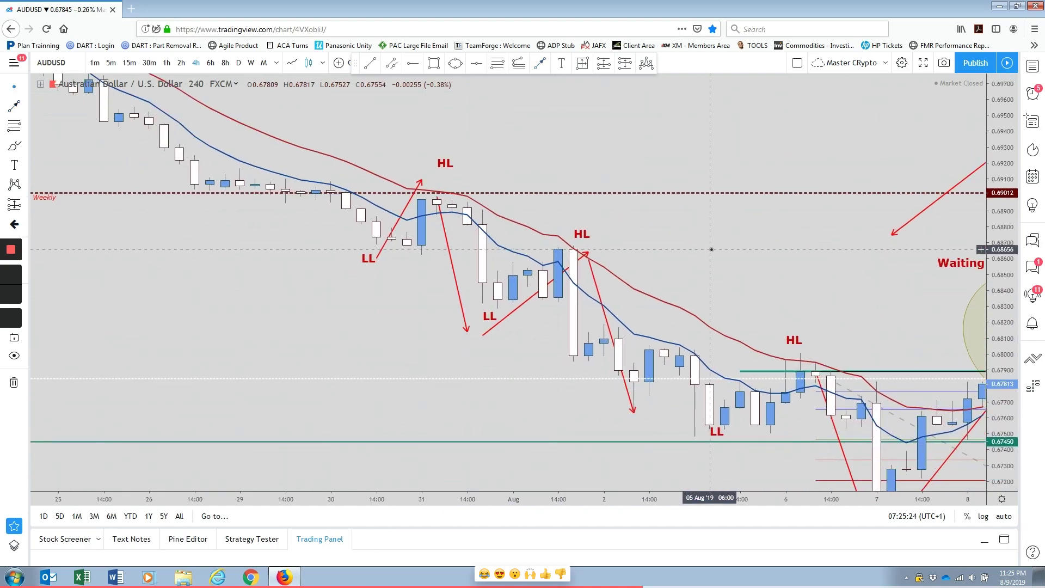
- Place a Fibonacci retracement from about 0.68934 on 31 July down to 0.68284, and move the down arrow's tip to the low at about 0.68288
scroll(695, 274, left, 5)
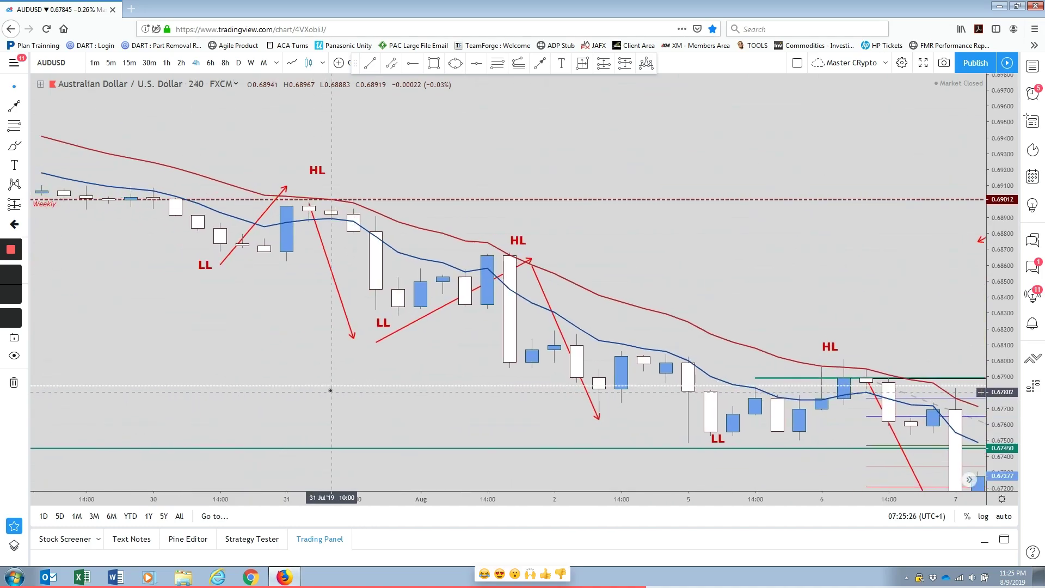
click(498, 65)
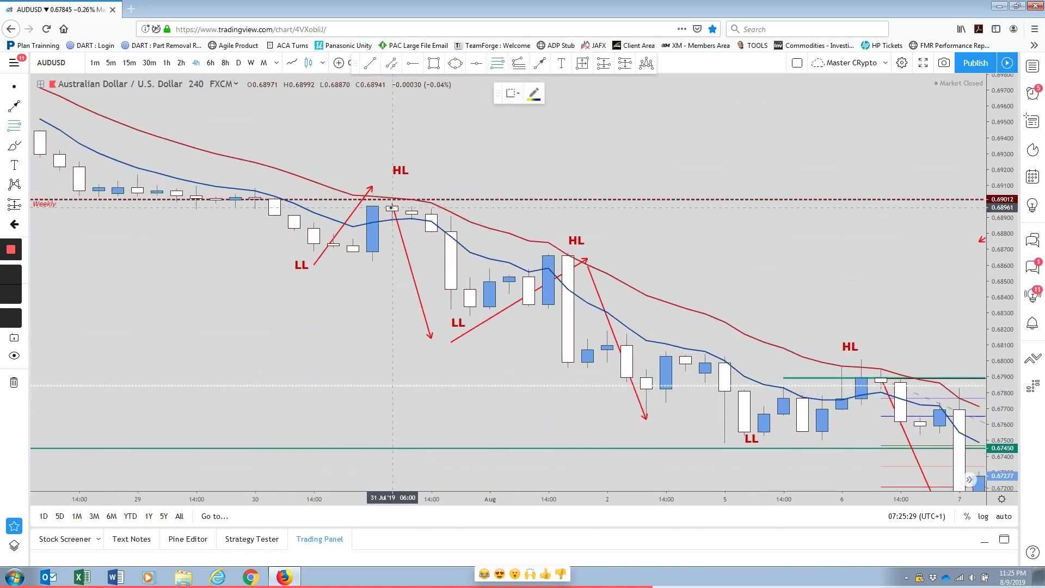
click(392, 207)
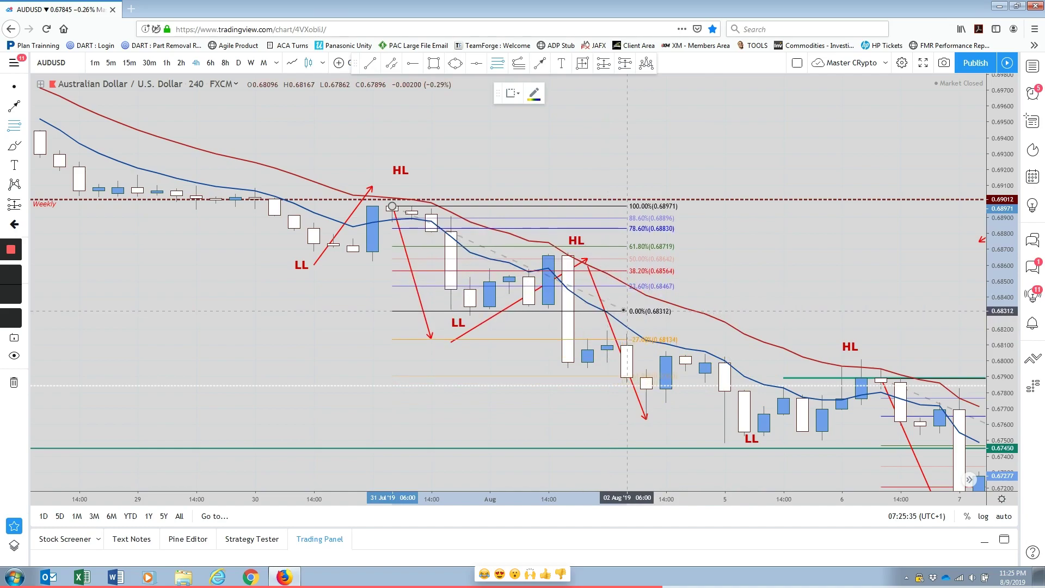
click(627, 309)
drag(429, 341, 470, 314)
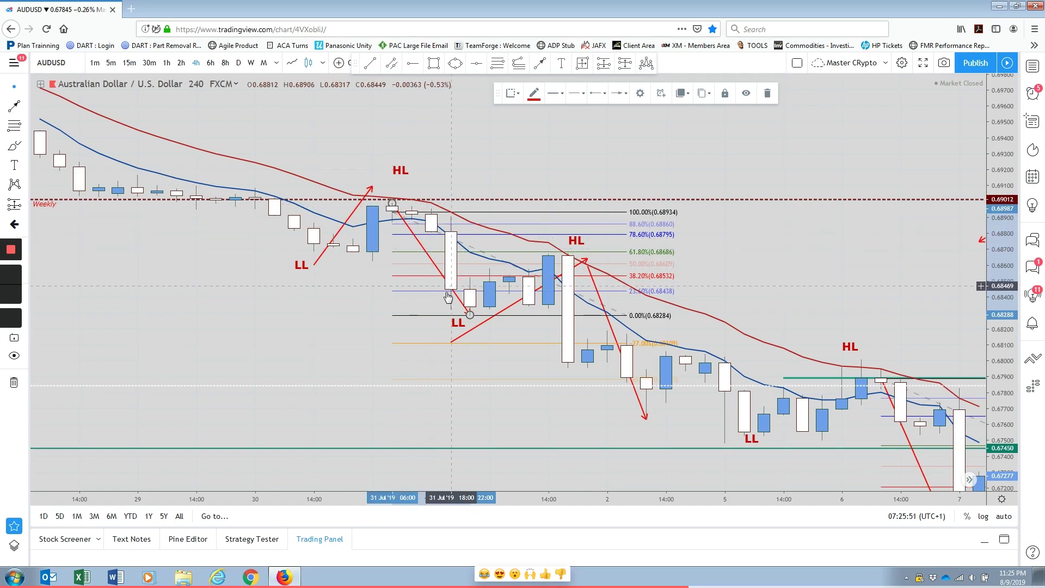
- Move the tip of the up arrow between the 31 July LL and 1 August HL to about 0.68673 at 10:00 on 1 August
scroll(794, 305, up, 2)
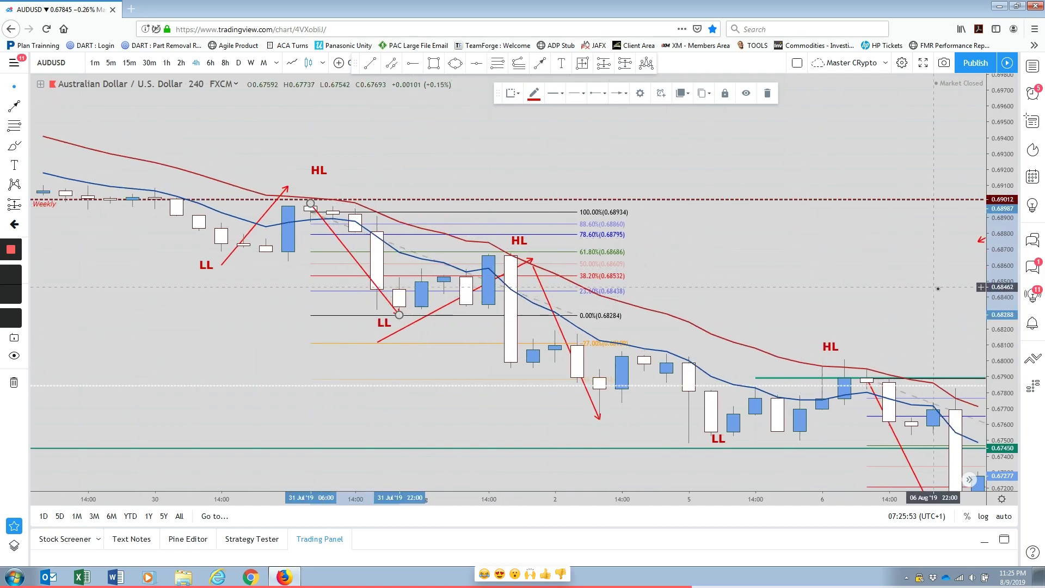
scroll(748, 256, up, 2)
drag(747, 256, 743, 296)
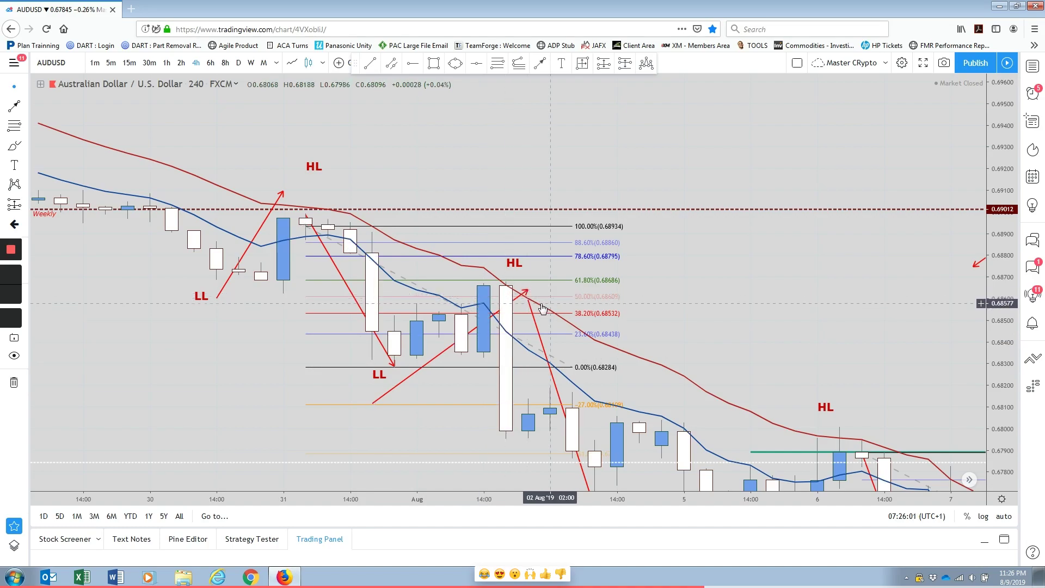
drag(524, 292, 436, 281)
scroll(493, 306, up, 1)
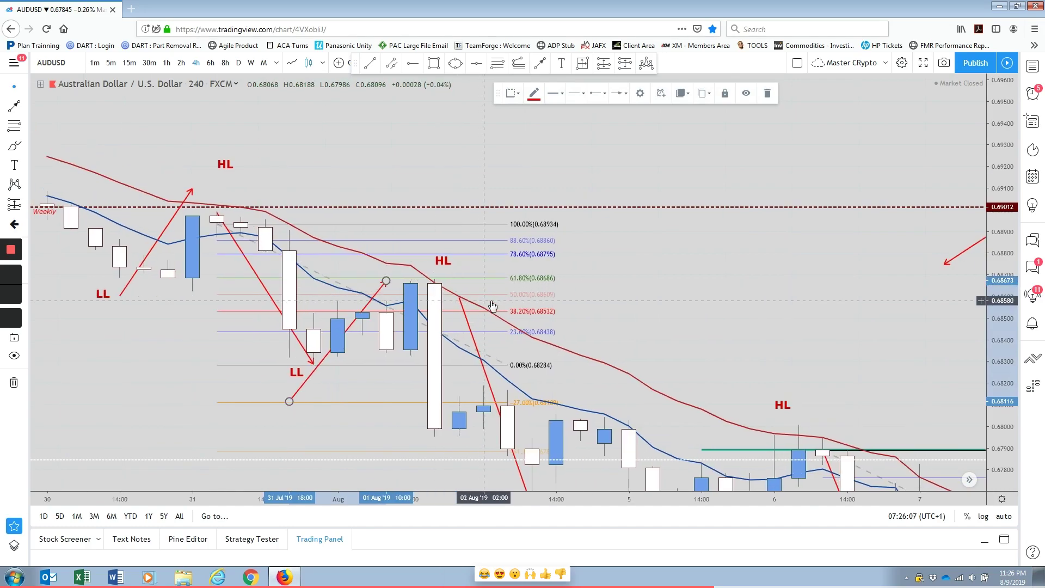
- Move the start of the down arrow below the 1 August HL onto the large bearish candle at about 0.6853
drag(449, 355, 425, 267)
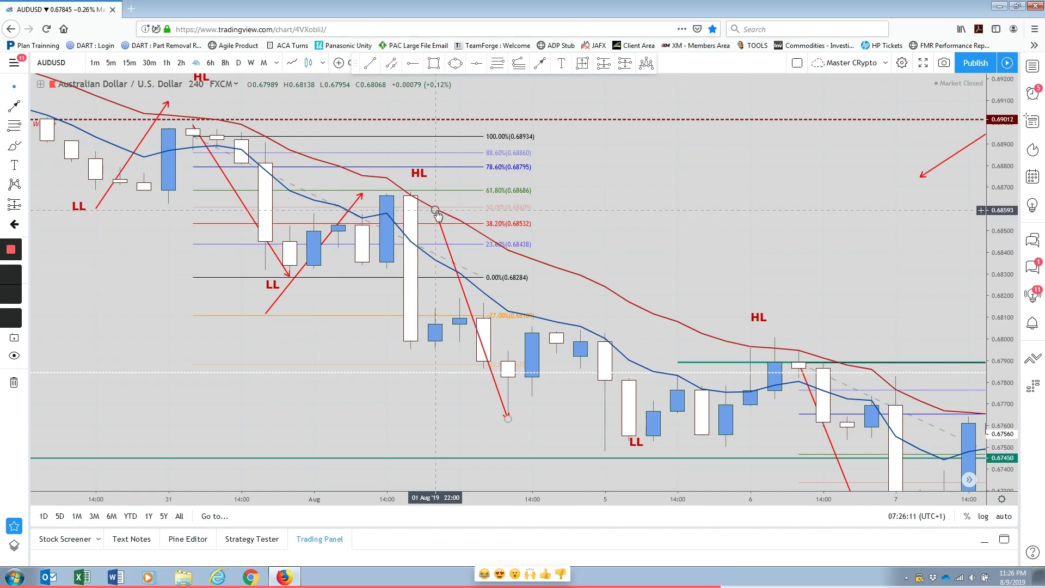
click(438, 215)
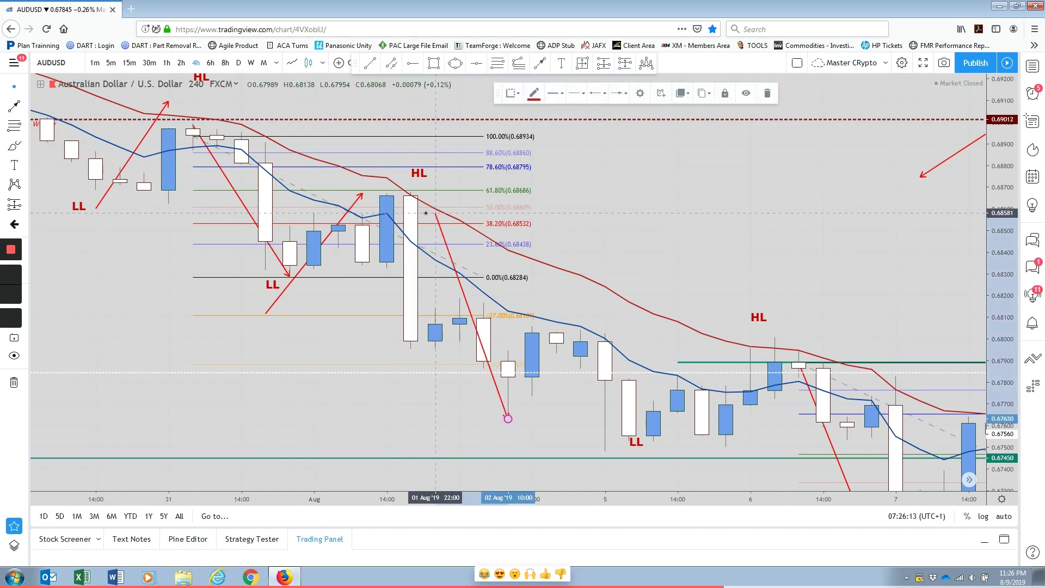
drag(427, 213, 415, 224)
click(543, 434)
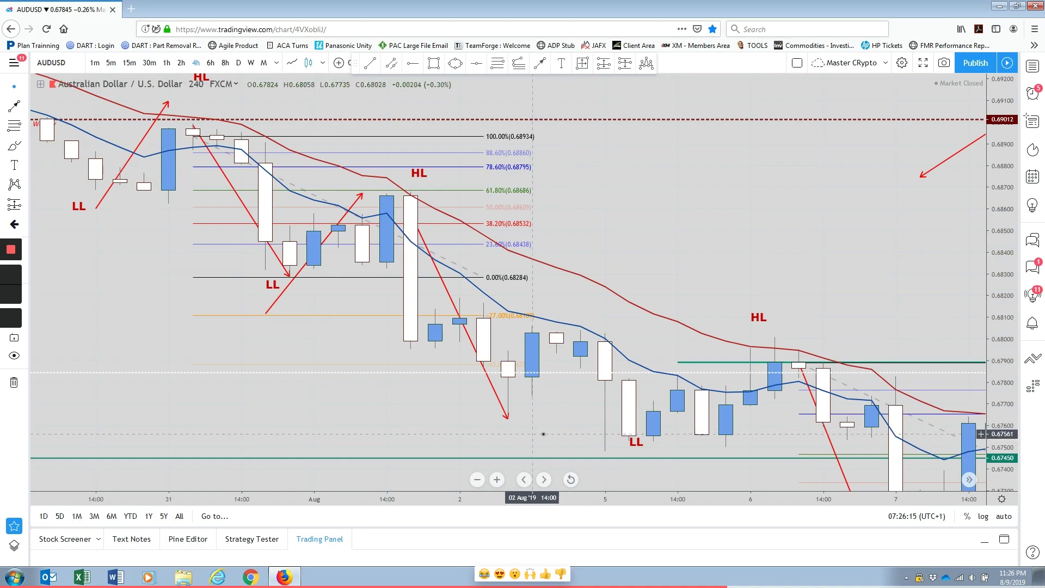
- Start the up arrow at the 31 July LL at about 0.68262 and raise its tip to about 0.68940 at 22:00 on 1 August
click(498, 174)
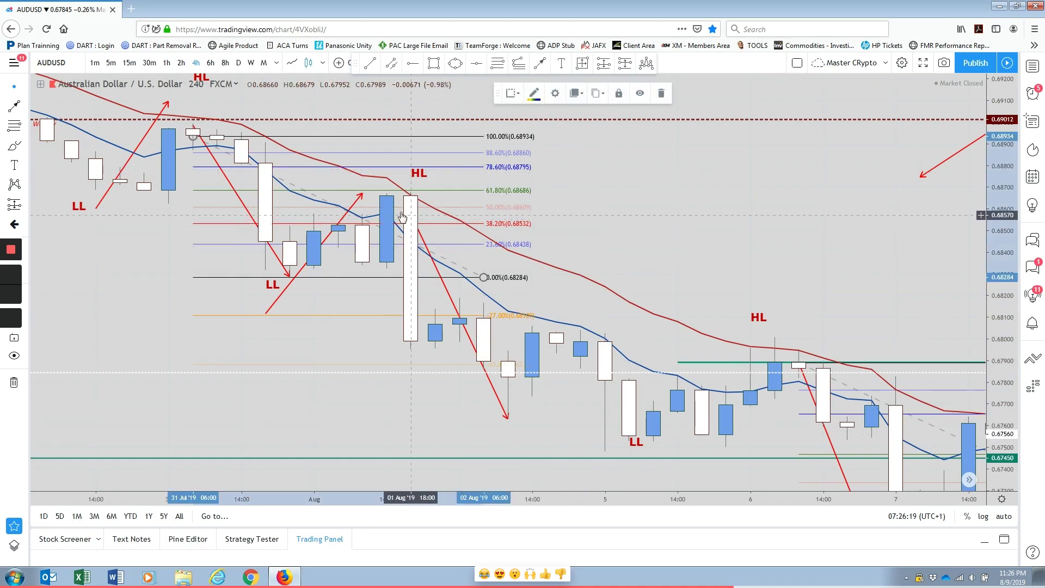
mouse_move(360, 201)
mouse_down()
mouse_move(407, 165)
mouse_move(391, 165)
mouse_move(436, 141)
mouse_up()
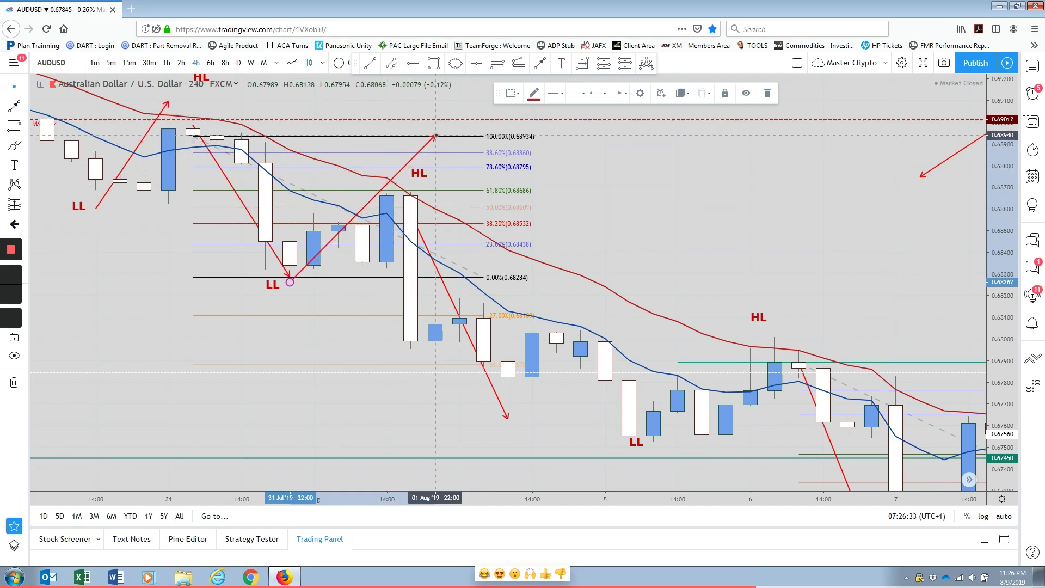
- Lower the up arrow's tip to about 0.68724 beside the 1 August HL, and raise the following down arrow's start to about 0.68704 at 18:00
drag(424, 152, 387, 182)
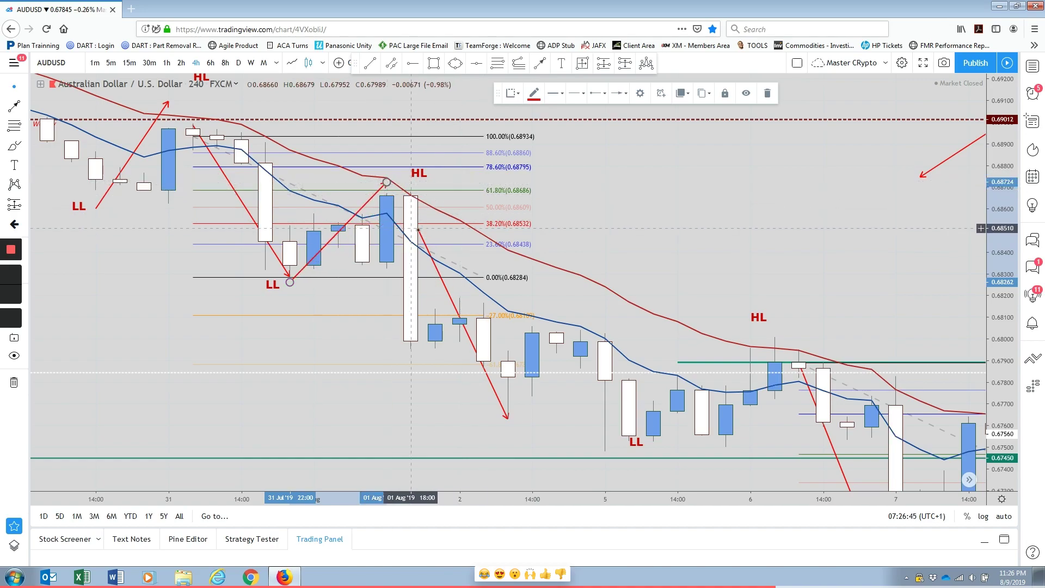
drag(418, 233, 420, 187)
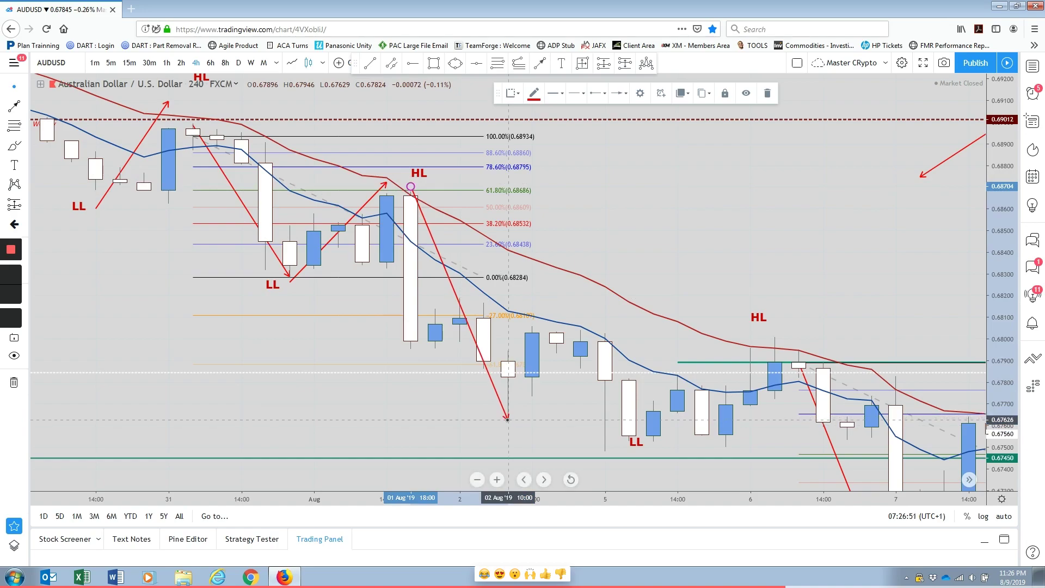
- Replace the 31 July Fibonacci retracement with one from about 0.68668 at 18:00 on 1 August down to 0.67631 at 02:00 on 5 August
click(502, 194)
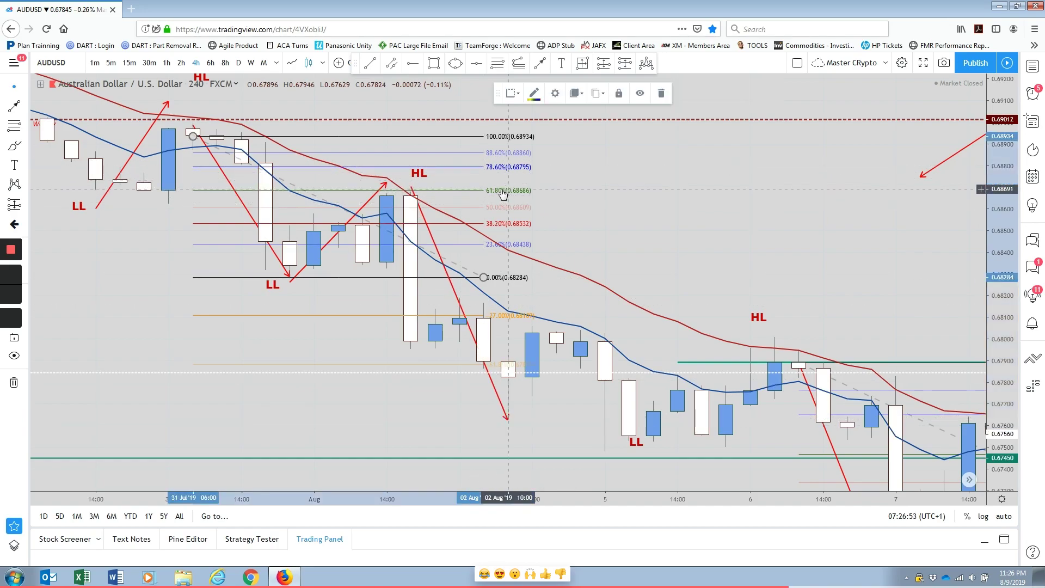
key(Delete)
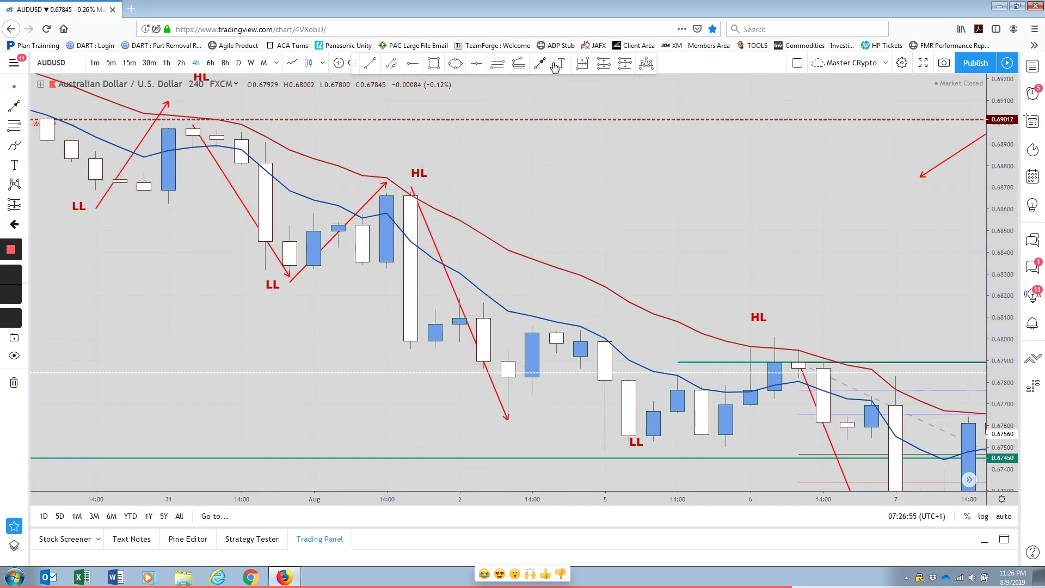
click(502, 70)
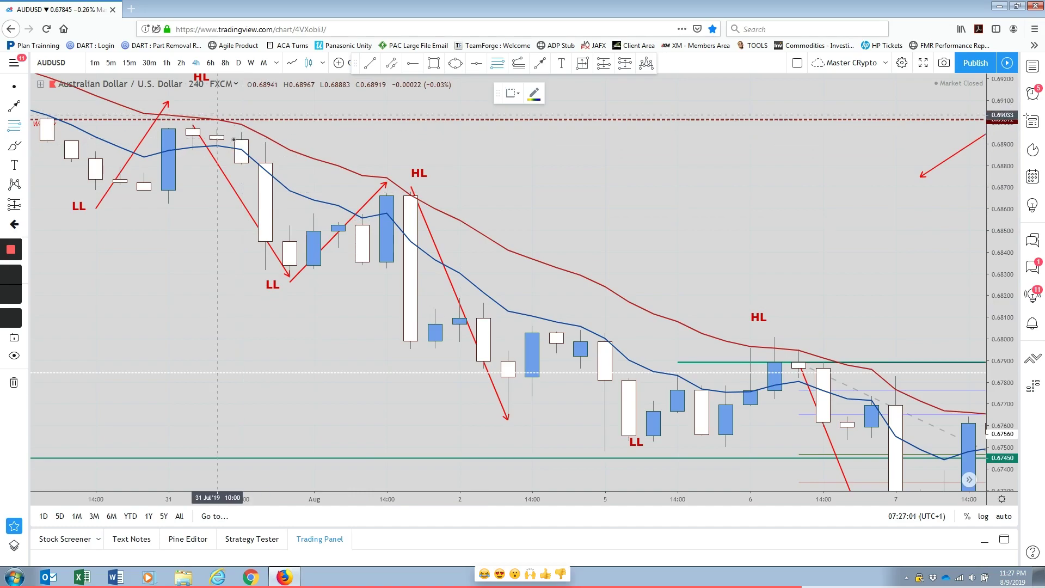
click(411, 193)
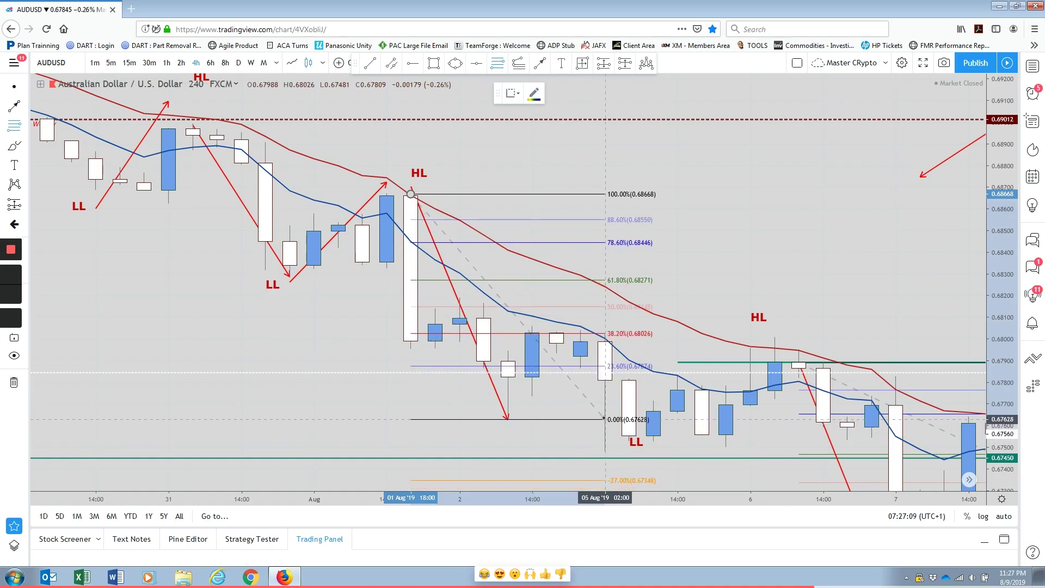
click(604, 419)
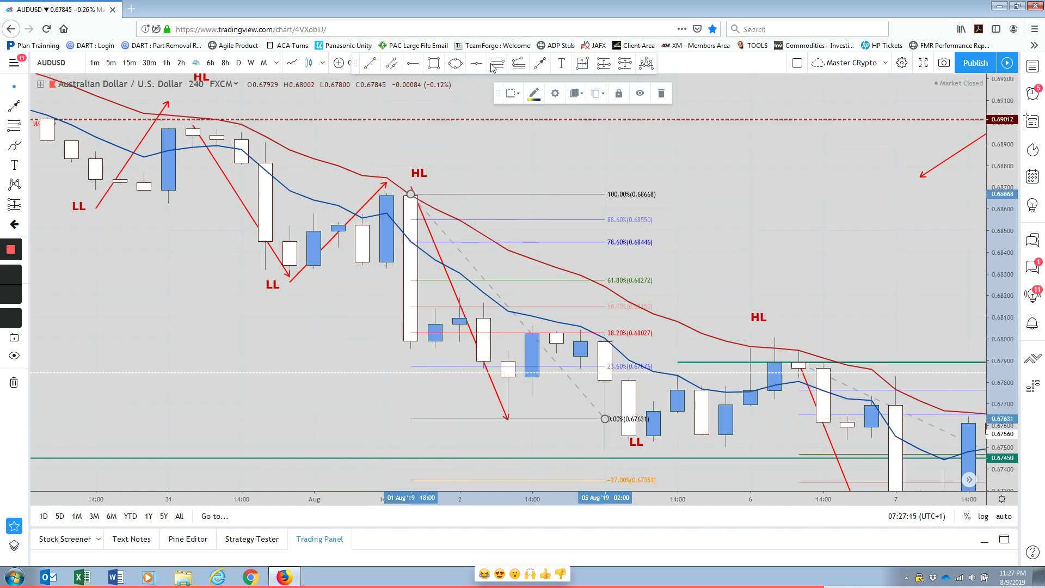
- Draw an up arrow from the 2 August low at about 0.67648 to about 0.68005 at 18:00 the same day
click(544, 66)
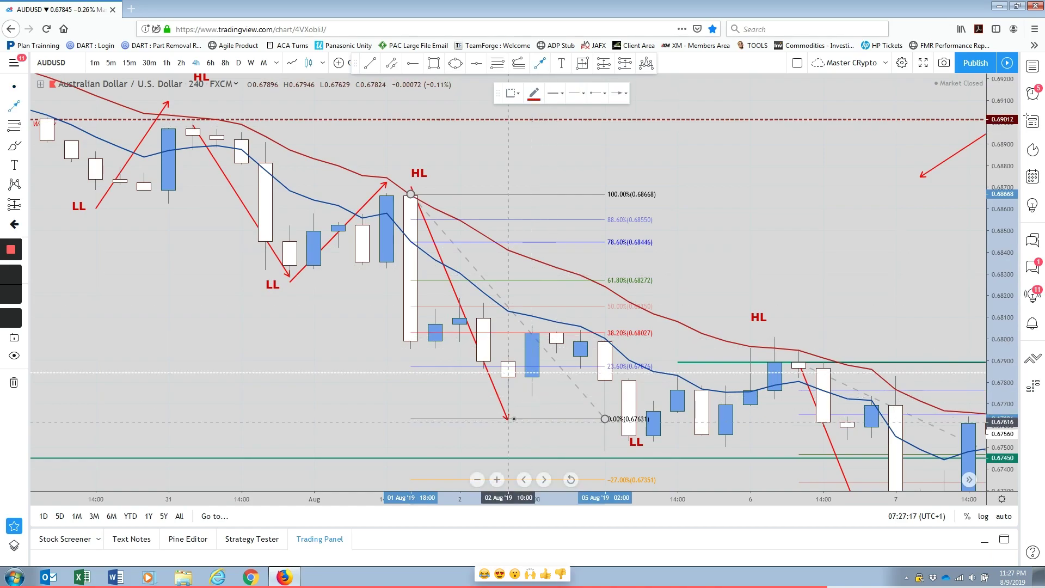
click(508, 415)
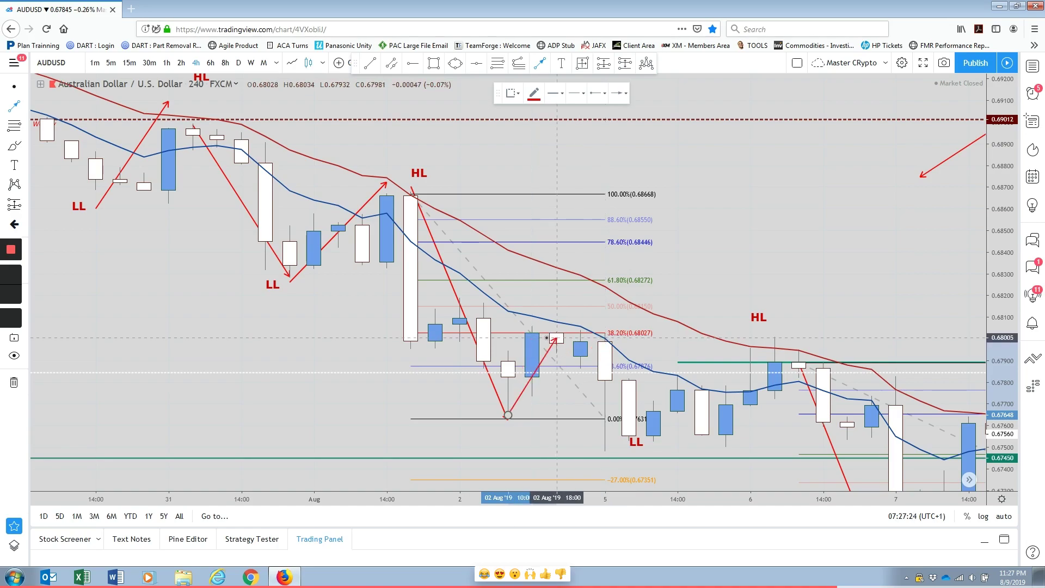
click(557, 337)
- Draw a down arrow from about 0.68019 at 02:00 on 5 August to about 0.67509 at 10:00, beside the LL label
drag(548, 387, 453, 345)
click(546, 67)
click(509, 299)
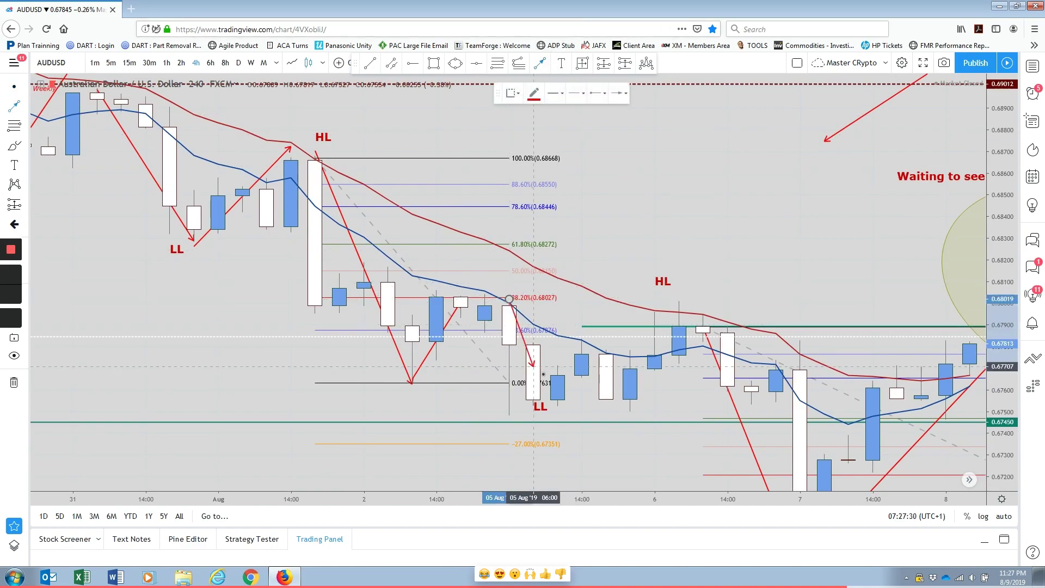
click(568, 409)
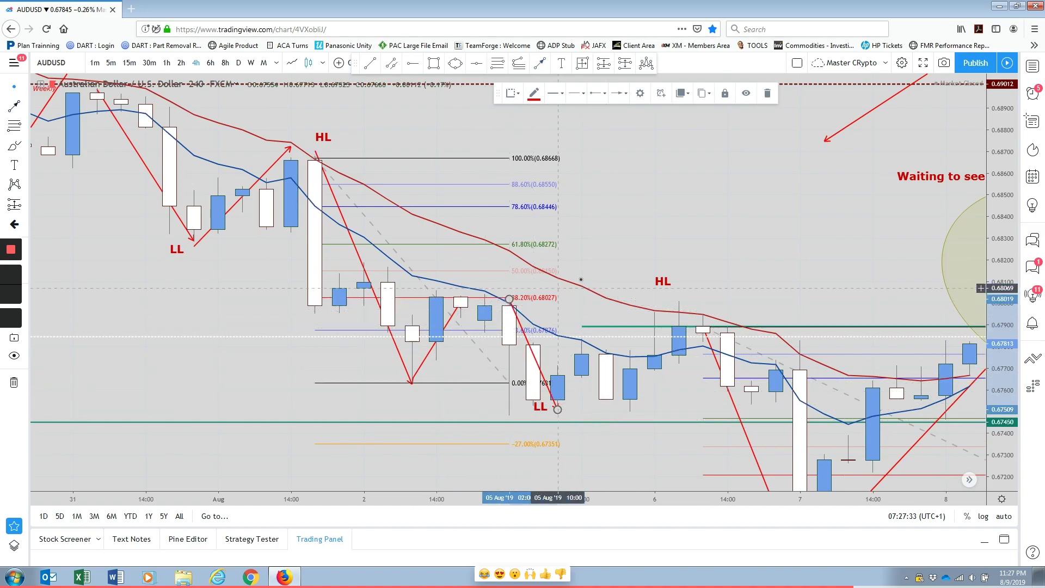
- Raise the tip of the up arrow from the 2 August low to about 0.6865 at 18:00, just below the 100% Fibonacci level
drag(458, 317, 426, 319)
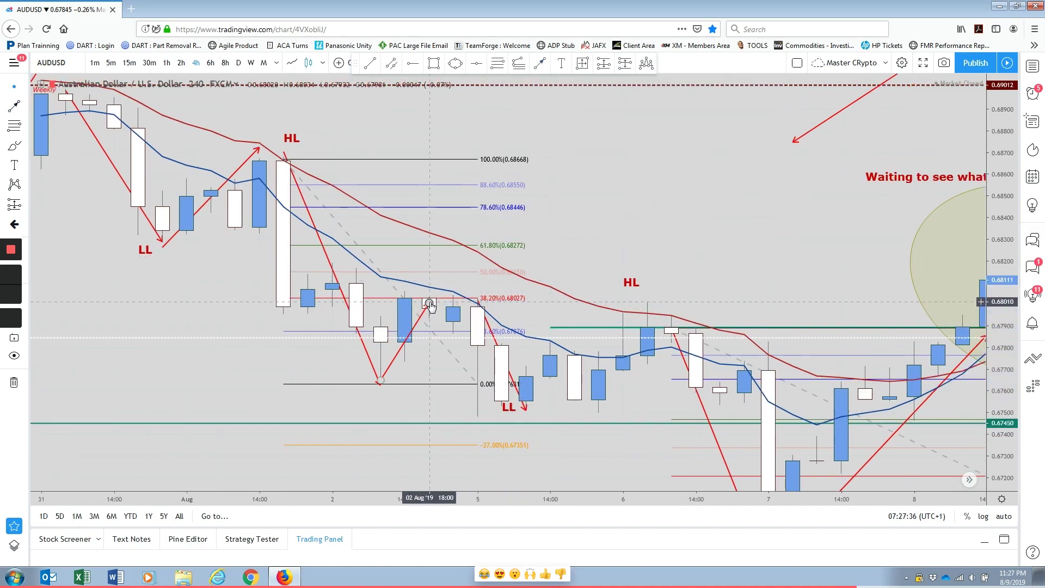
click(452, 305)
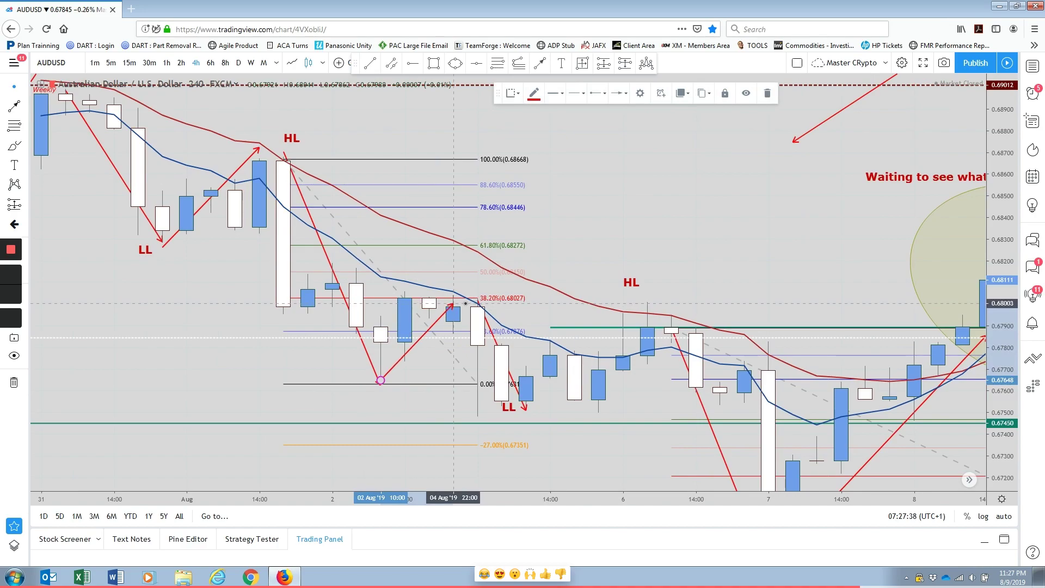
mouse_move(453, 302)
mouse_down()
mouse_move(478, 303)
mouse_move(454, 303)
mouse_move(381, 256)
mouse_move(426, 221)
mouse_move(430, 252)
mouse_move(478, 254)
mouse_move(405, 249)
mouse_move(404, 217)
mouse_move(405, 266)
mouse_move(430, 253)
mouse_move(416, 221)
mouse_move(429, 241)
mouse_move(415, 234)
mouse_move(430, 230)
mouse_move(416, 220)
mouse_move(439, 162)
mouse_move(413, 164)
mouse_move(429, 161)
mouse_up()
- Draw a down arrow from the raised tip at about 0.68651 on 2 August to about 0.67623 at 06:00 on 5 August
click(539, 64)
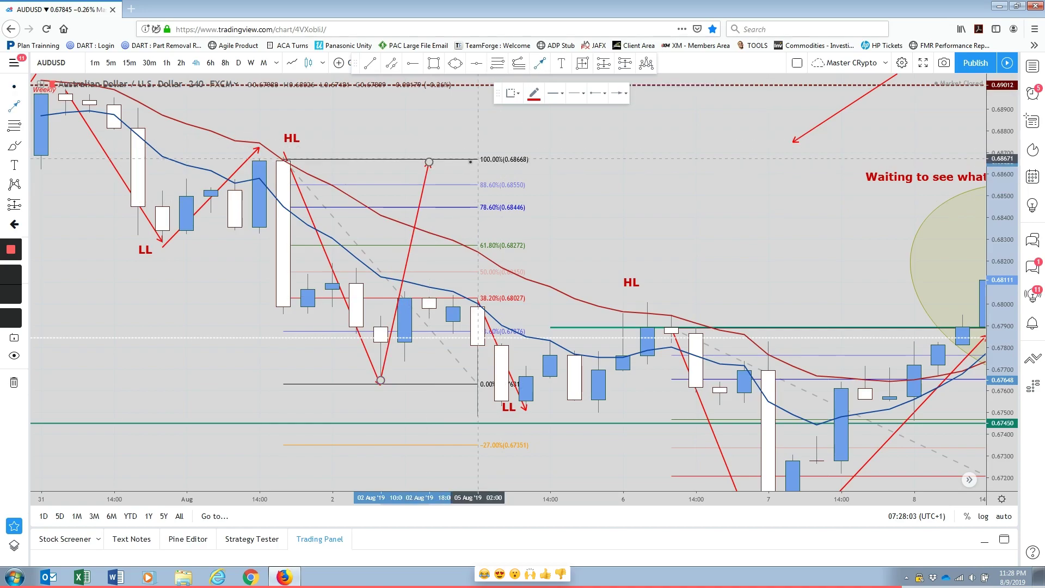
click(428, 162)
click(501, 385)
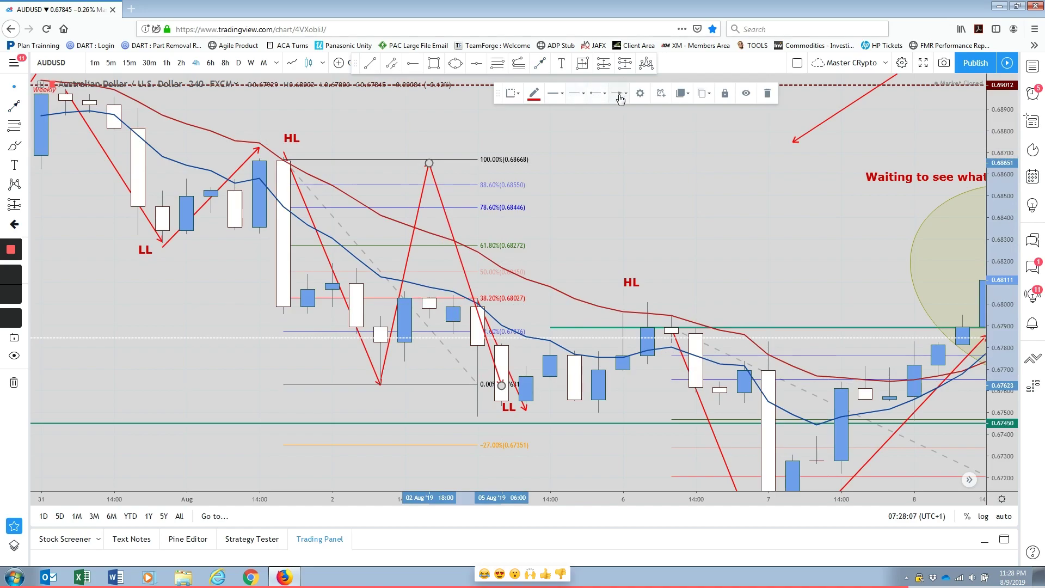
- Draw a down arrow beside the 6 August HL from about 0.68068 at 22:00 on 5 August to about 0.67515 at 06:00 on 6 August
click(542, 66)
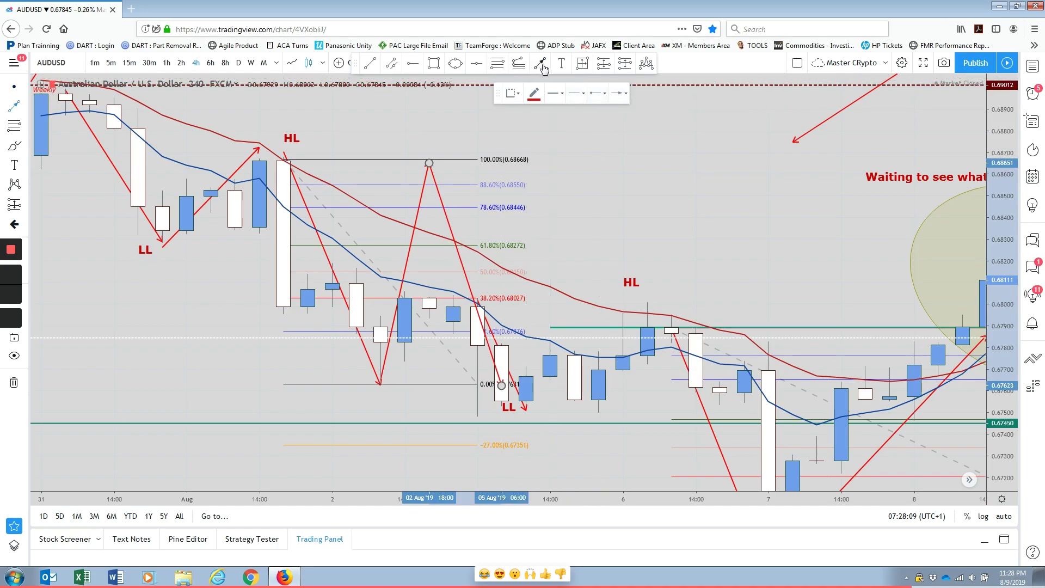
click(598, 289)
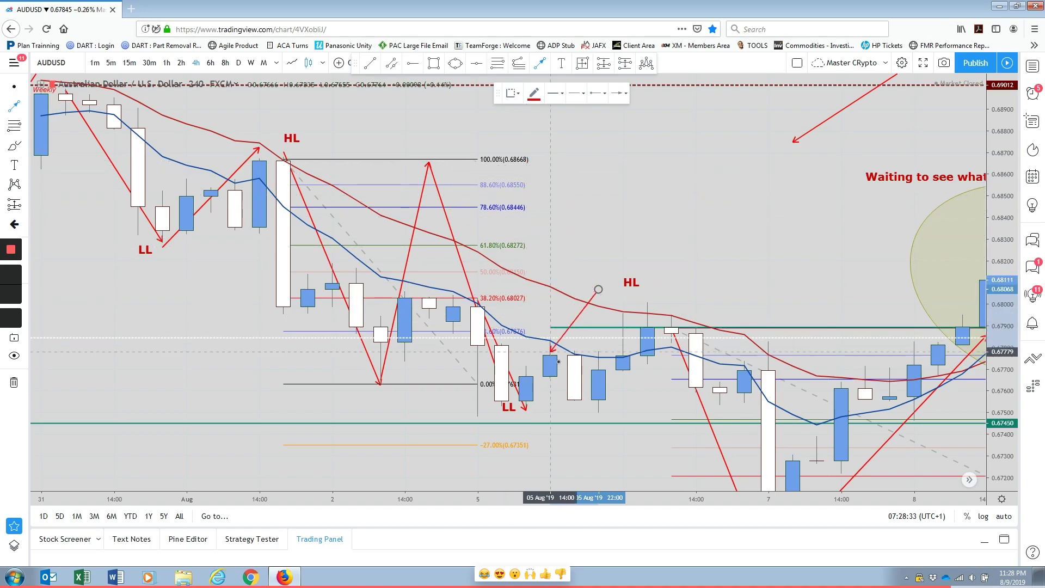
click(647, 408)
- Nudge the 31 July HL label and the two earliest LL labels slightly down, and the 1 August HL label slightly up
scroll(635, 266, down, 4)
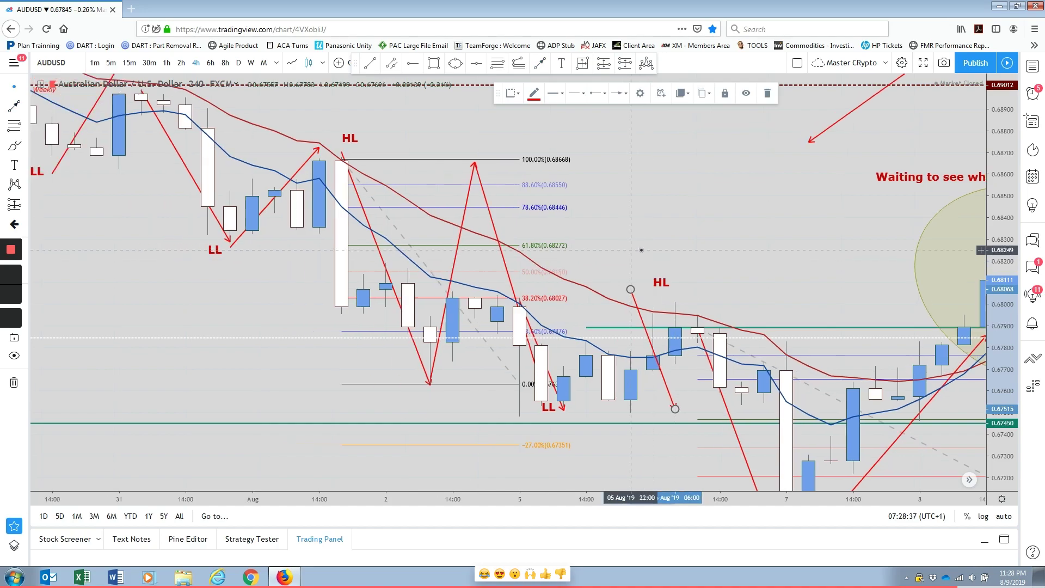
drag(474, 399, 681, 482)
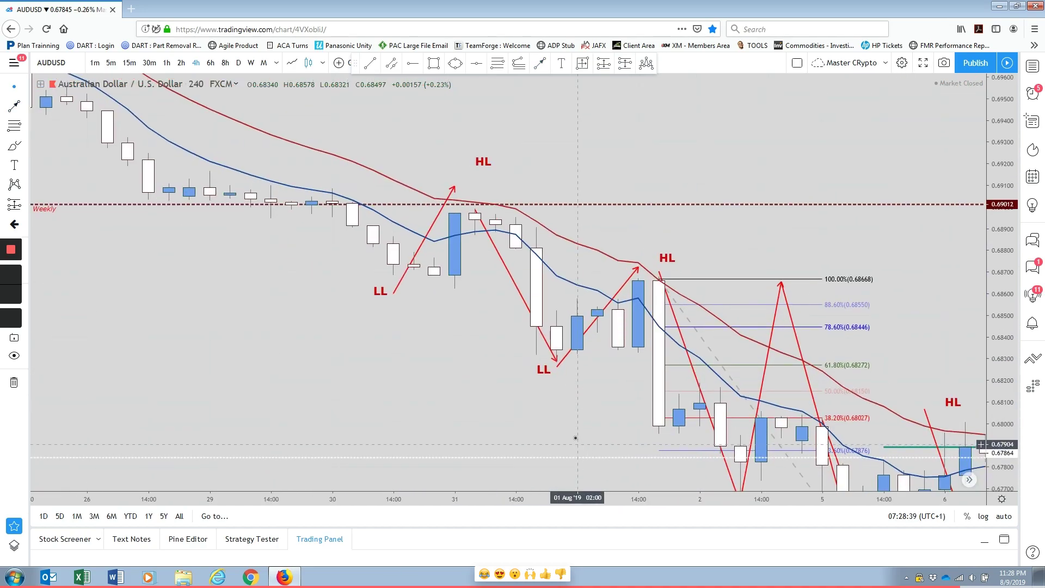
scroll(517, 447, up, 1)
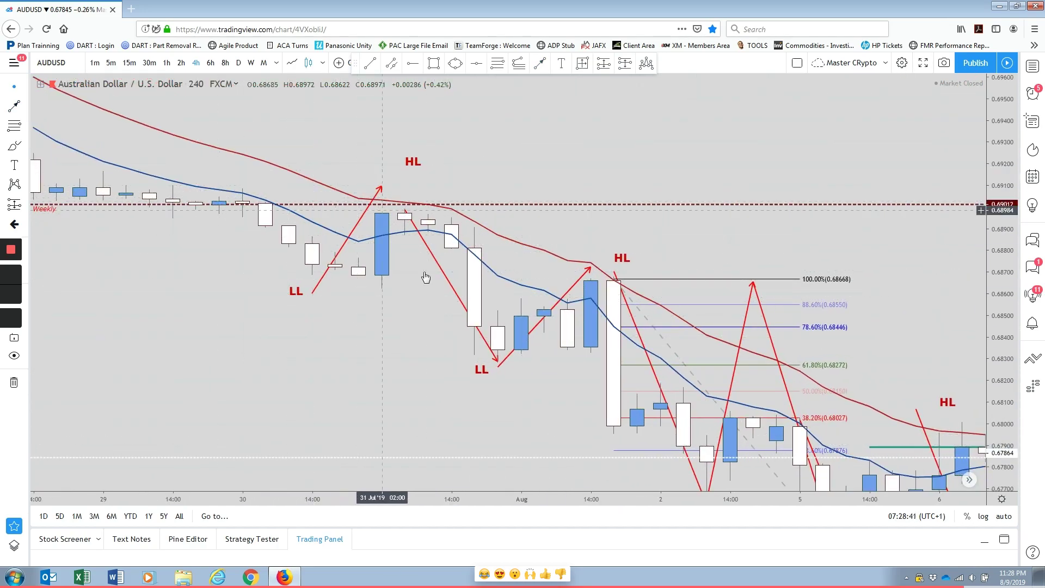
drag(456, 373, 188, 283)
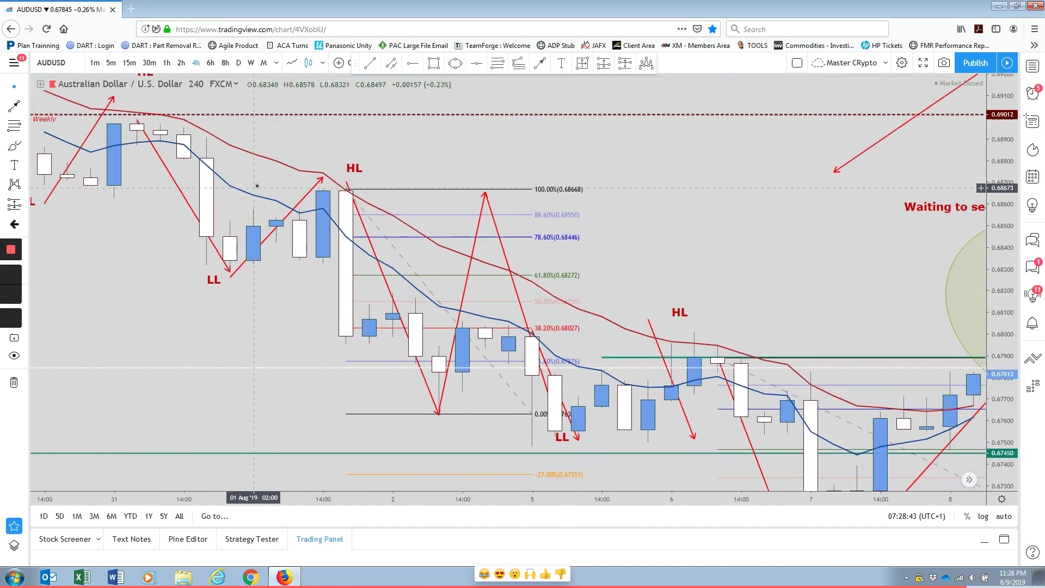
scroll(604, 254, down, 1)
drag(316, 308, 315, 368)
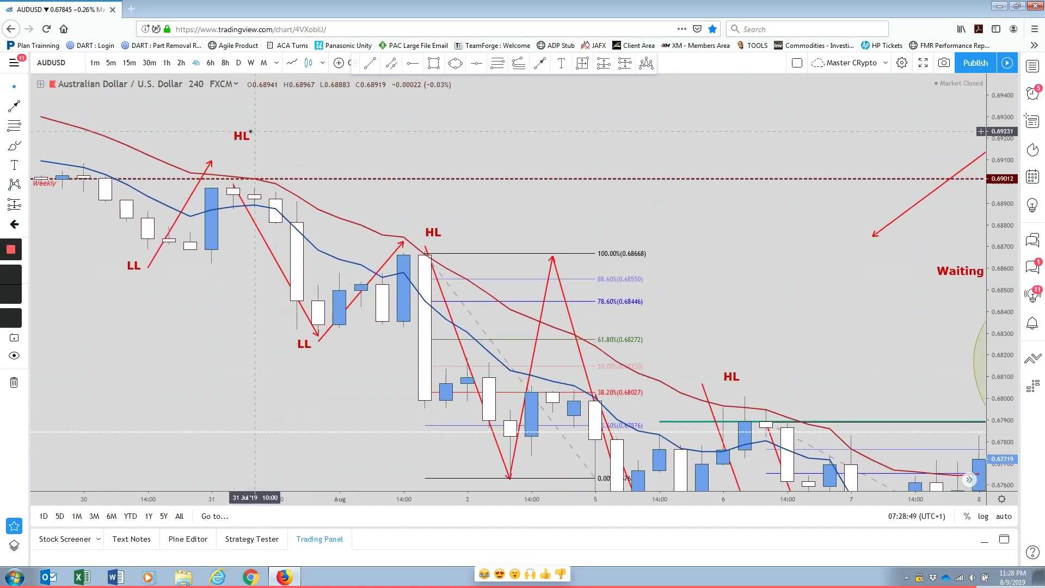
drag(250, 131, 249, 139)
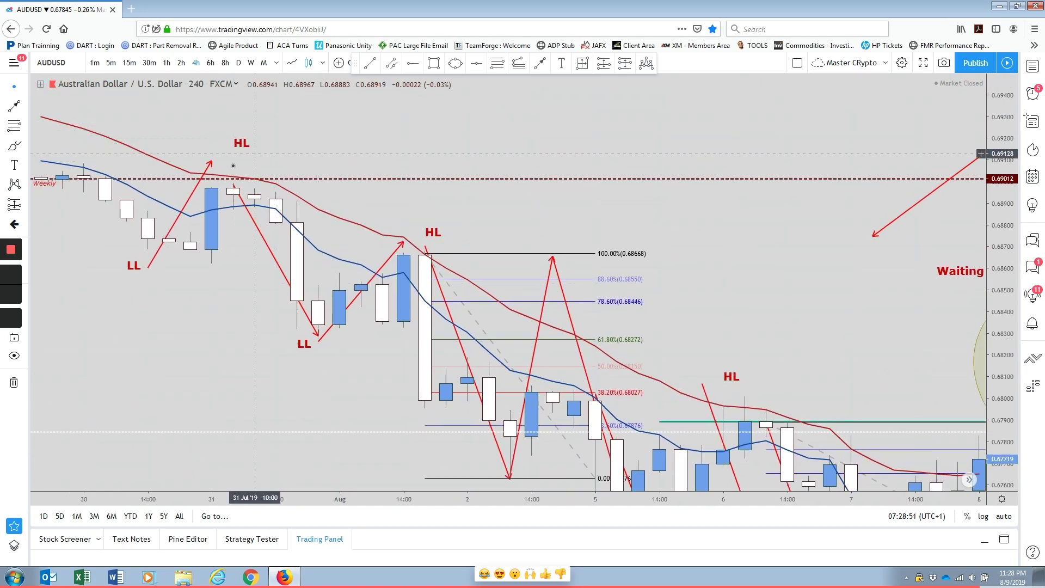
click(134, 266)
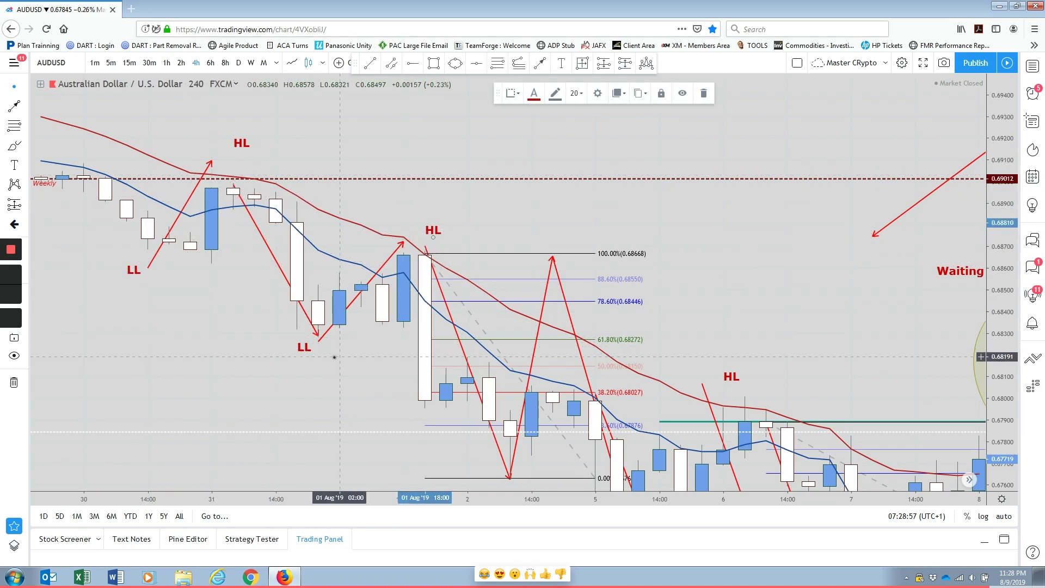
- Adjust the tip of the up arrow rising from the 7 August LL to about 0.67858 at 14:00 on 8 August
drag(404, 249, 260, 225)
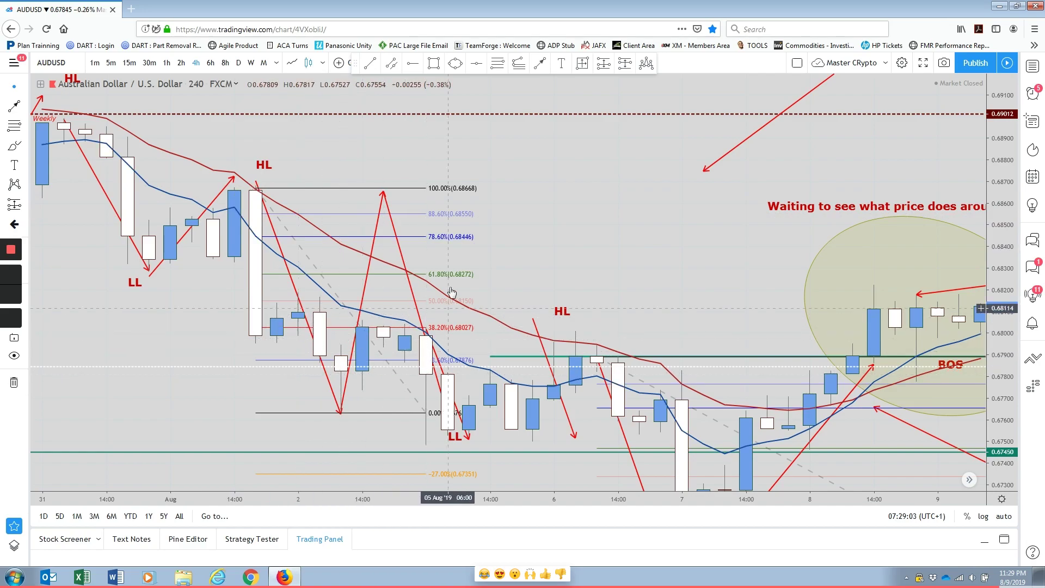
scroll(495, 244, up, 5)
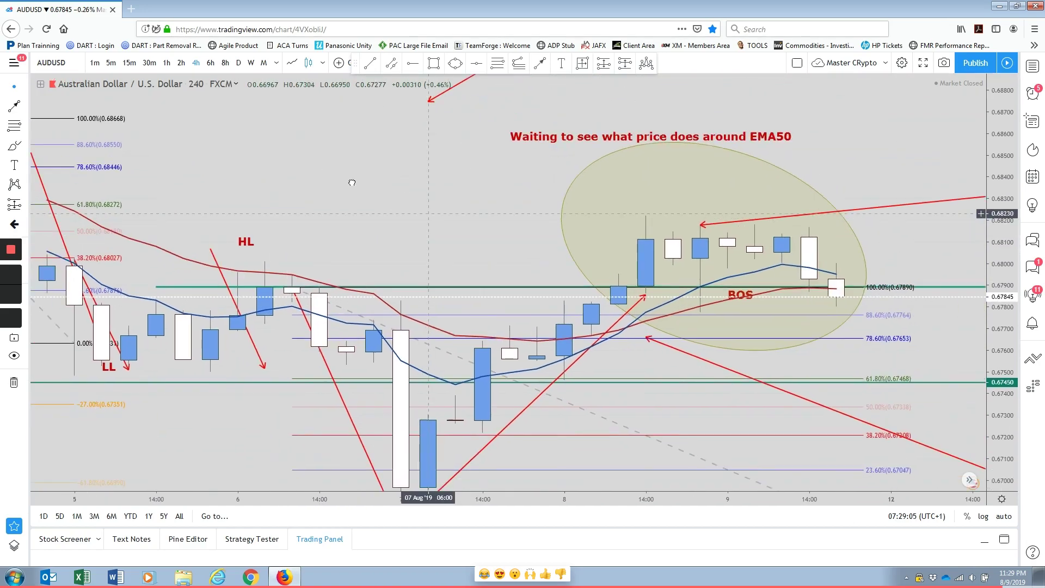
click(521, 230)
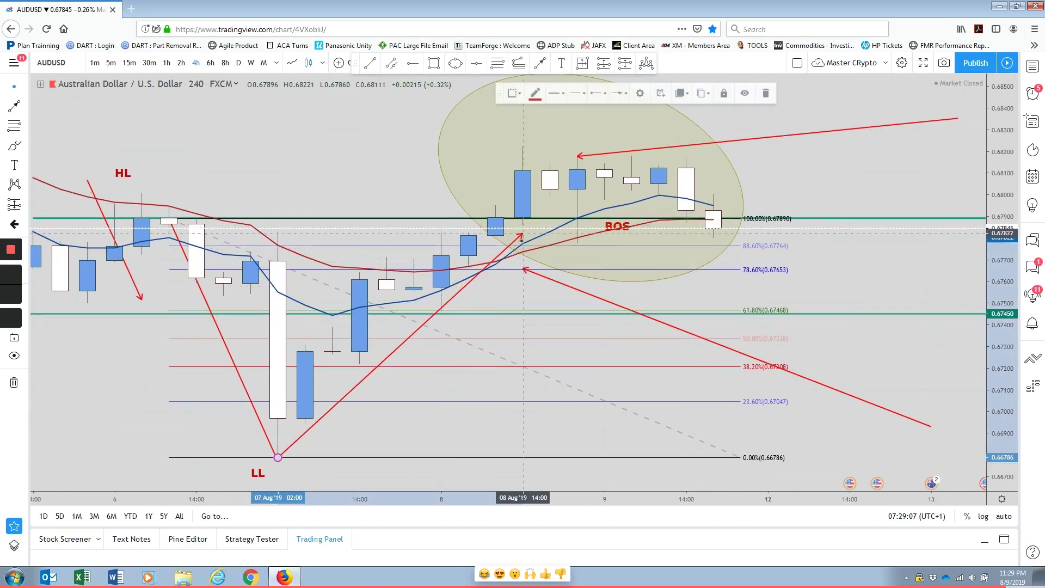
mouse_move(523, 225)
mouse_down()
mouse_move(183, 239)
mouse_move(419, 248)
mouse_move(521, 240)
mouse_move(530, 225)
mouse_up()
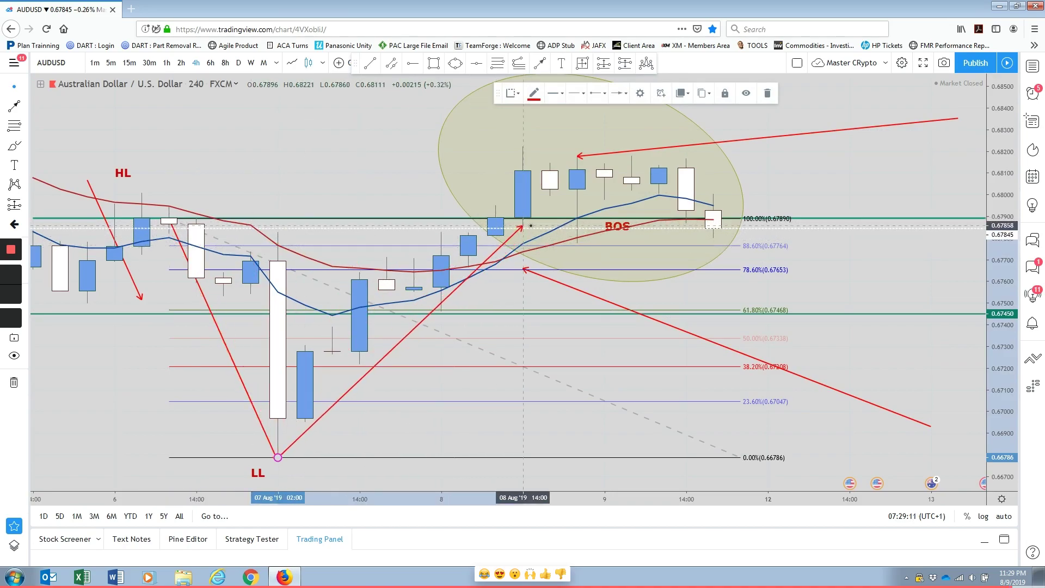
- Draw an up arrow from about 0.67941 at 02:00 on 9 August to about 0.68900 at 14:00 on 13 August
drag(766, 174, 639, 312)
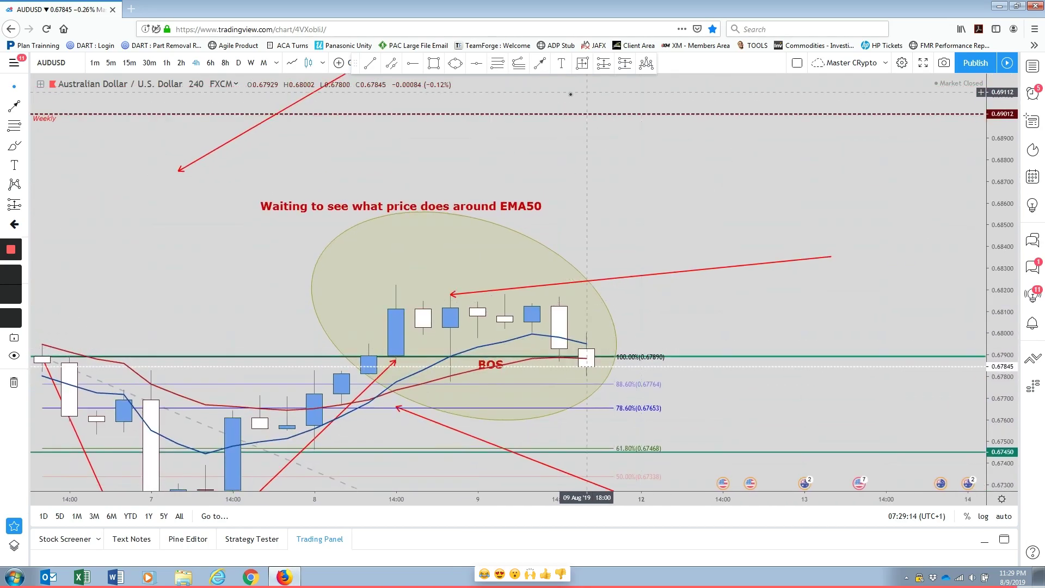
click(541, 64)
click(478, 345)
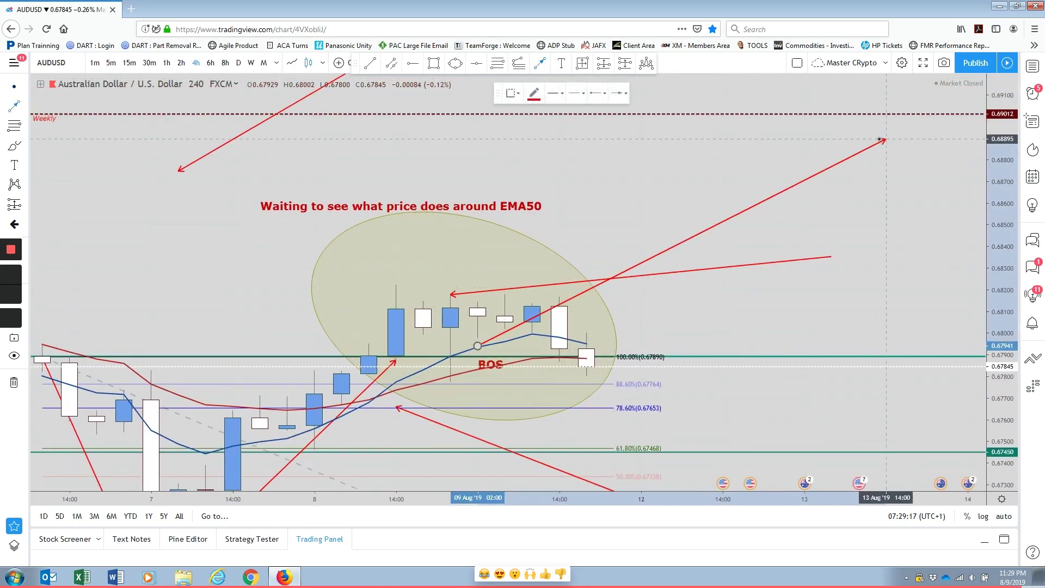
click(881, 138)
scroll(735, 248, down, 2)
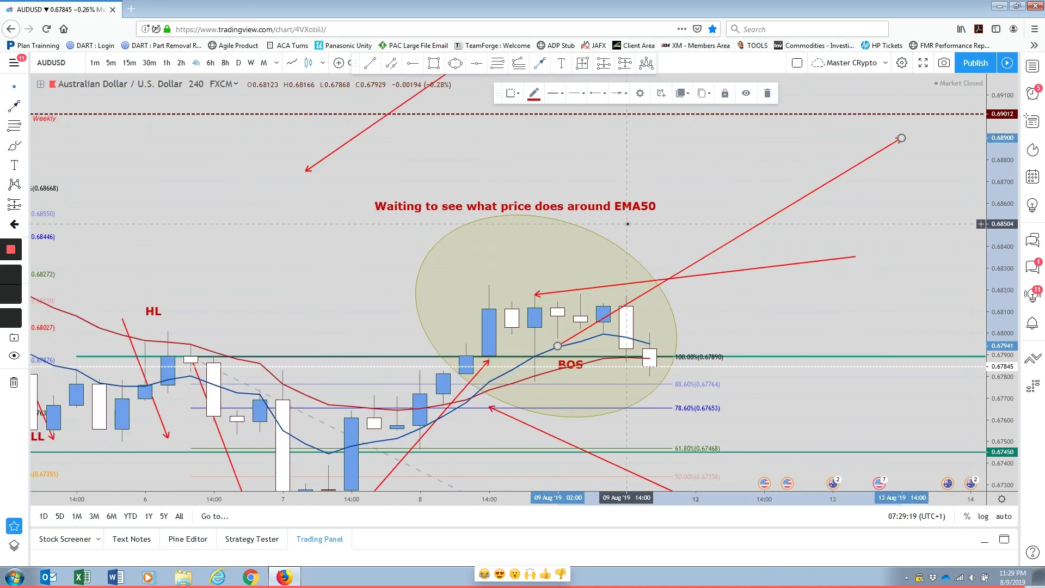